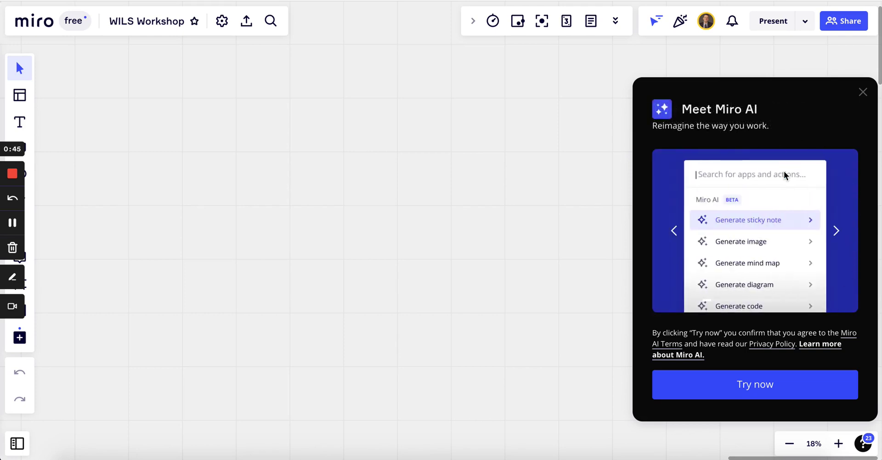
# Dismiss the Miro AI promo panel and open the command palette from the settings gear menu.
pyautogui.click(222, 23)
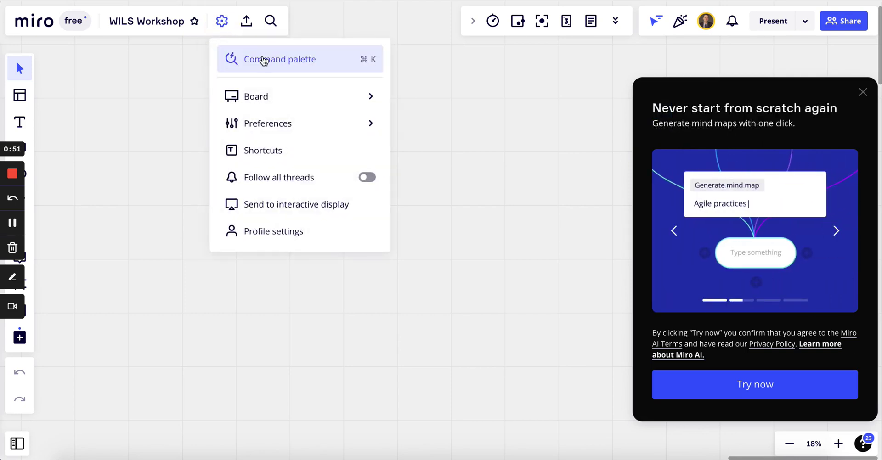
pyautogui.click(288, 60)
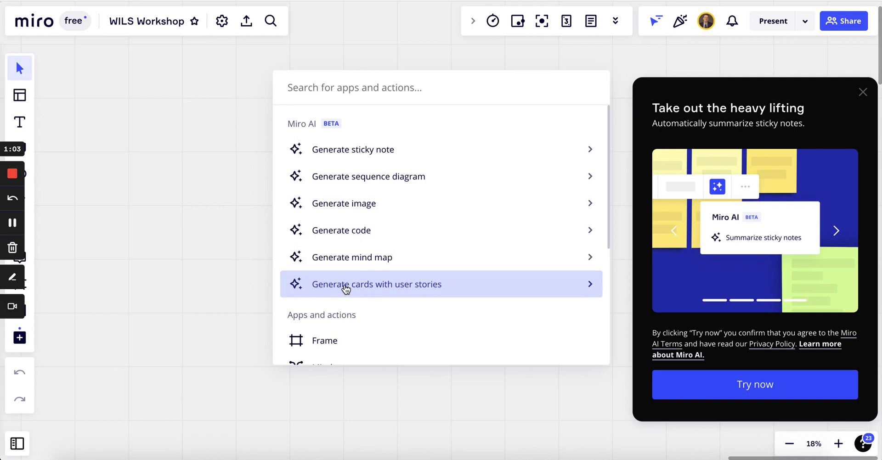
pyautogui.click(377, 41)
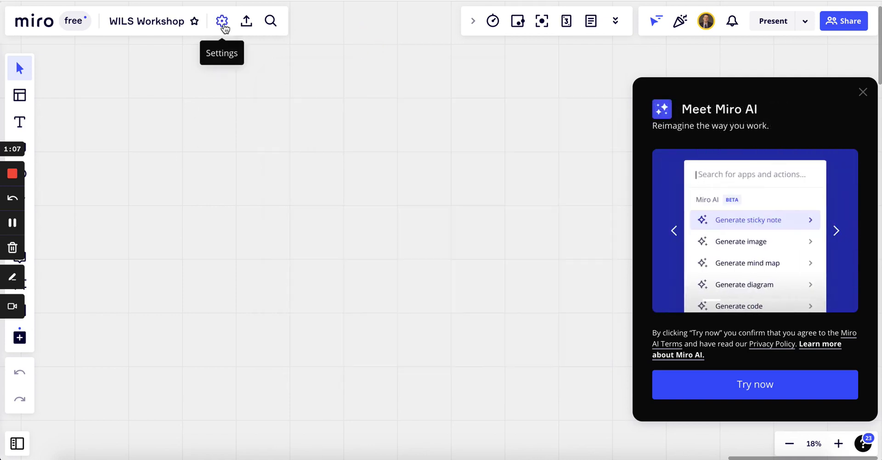
pyautogui.click(223, 22)
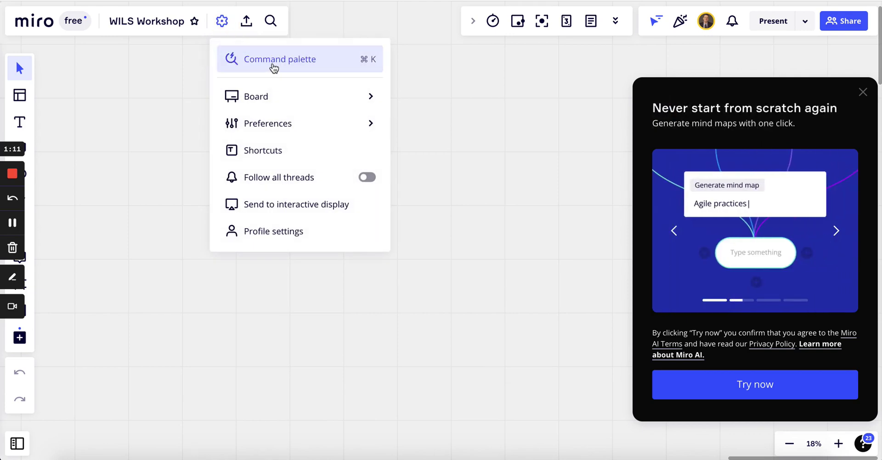
pyautogui.click(516, 154)
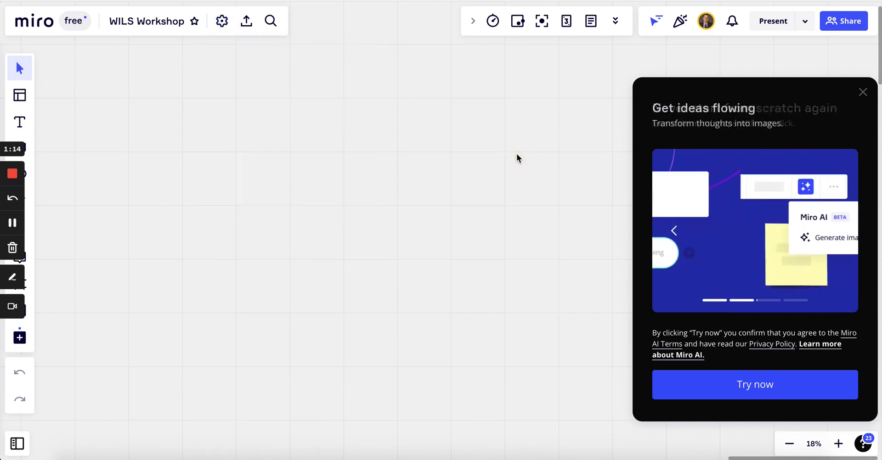
pyautogui.click(863, 92)
pyautogui.click(223, 21)
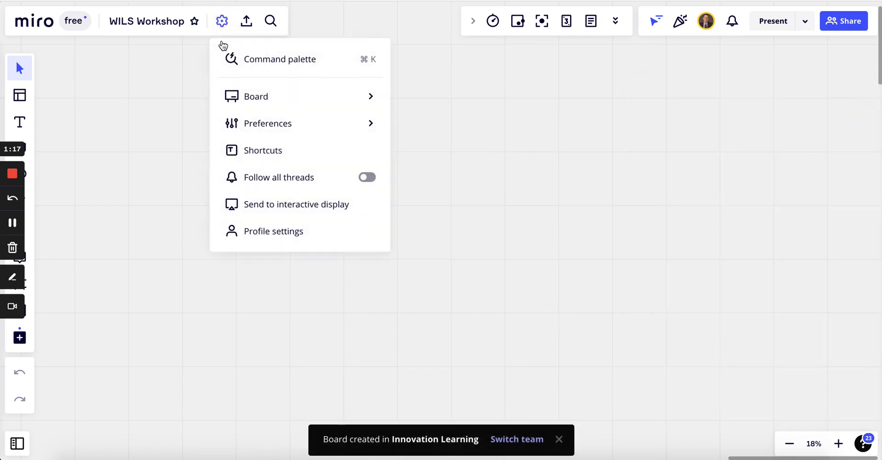
pyautogui.click(282, 68)
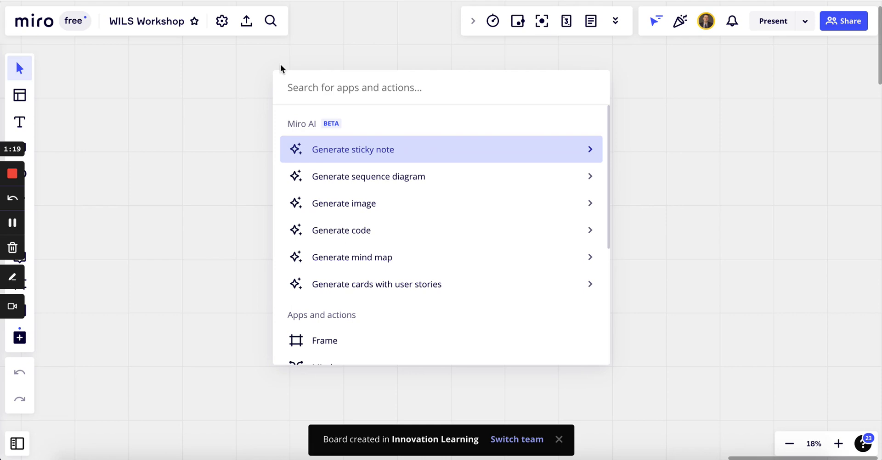
# Accept the Miro AI terms and generate sticky notes from the prompt 'Storytelling Retreat for Leaders'.
pyautogui.click(402, 149)
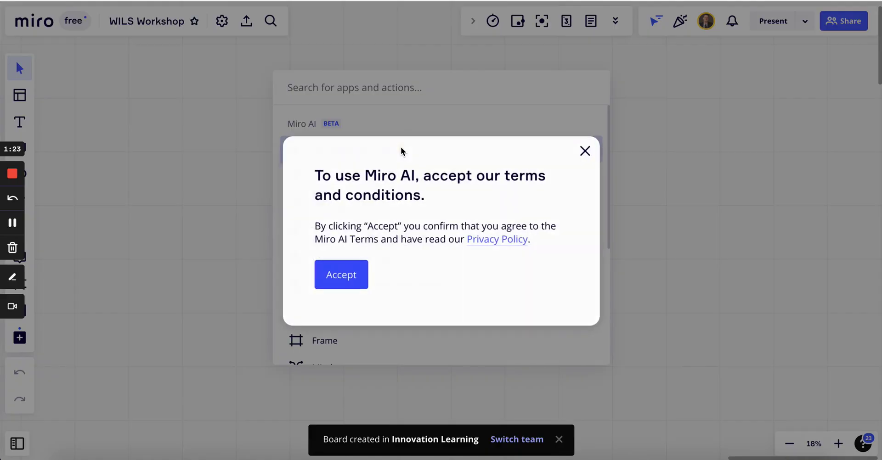
pyautogui.click(347, 274)
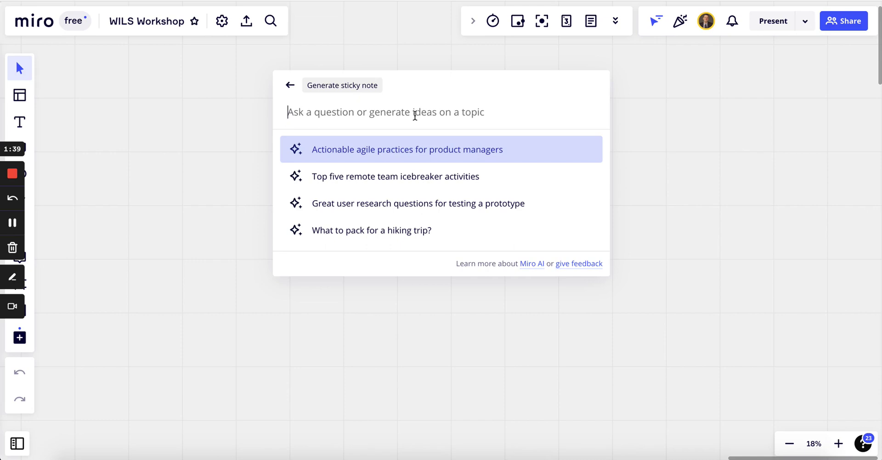
pyautogui.write('S')
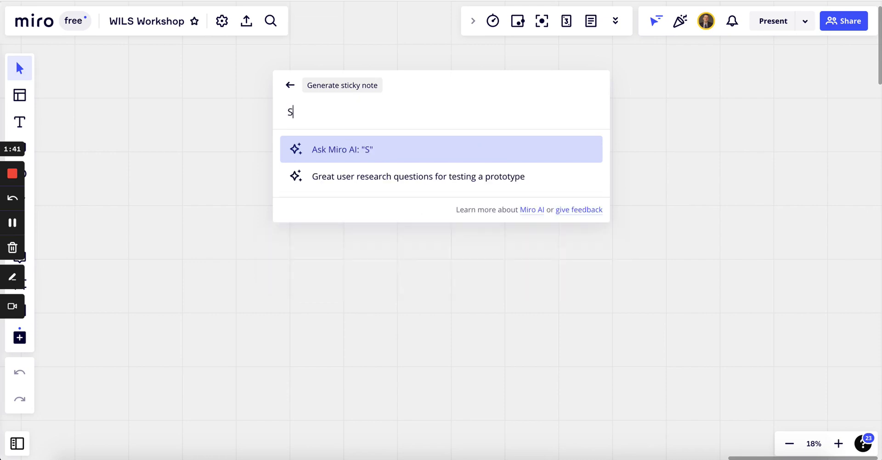
pyautogui.write('toryte')
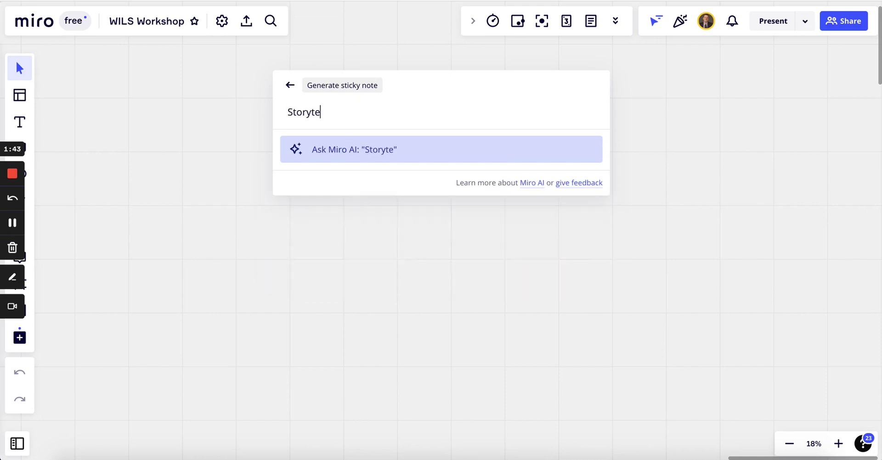
pyautogui.write('lling Retreat f')
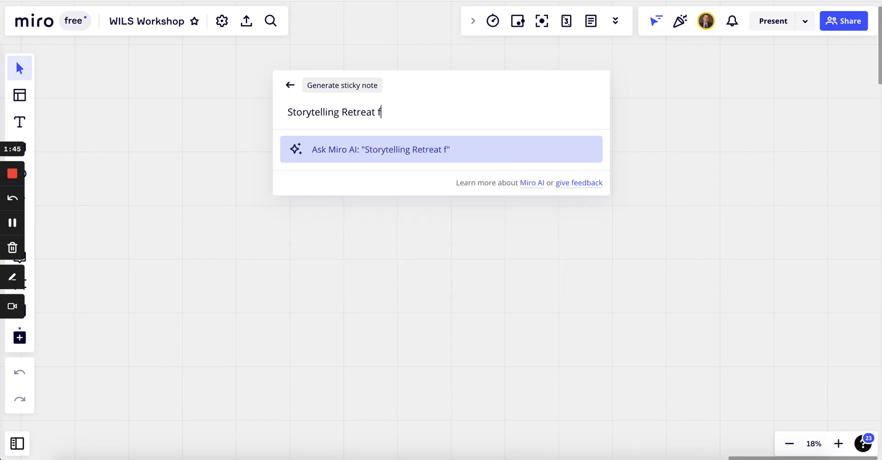
pyautogui.write('or Leaders')
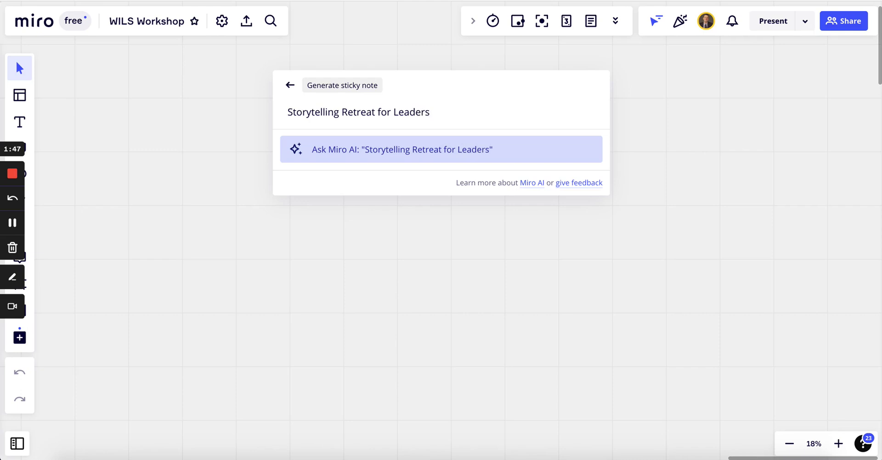
pyautogui.press('Return')
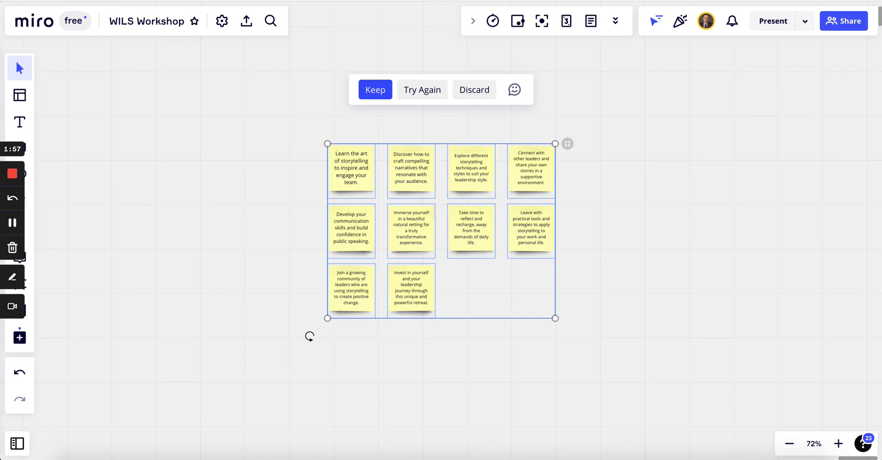
# Keep the ten AI-generated storytelling retreat sticky notes on the board.
pyautogui.click(620, 198)
pyautogui.scroll(5, 620, 197)
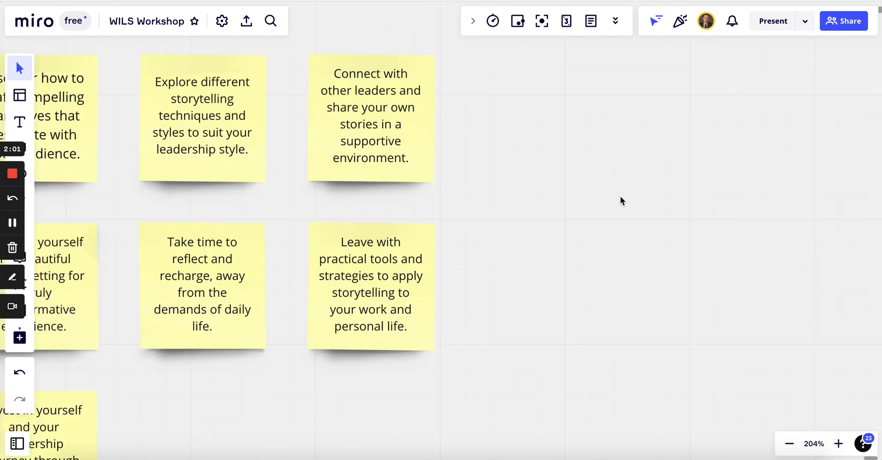
pyautogui.scroll(-3, 620, 197)
pyautogui.scroll(-2, 621, 200)
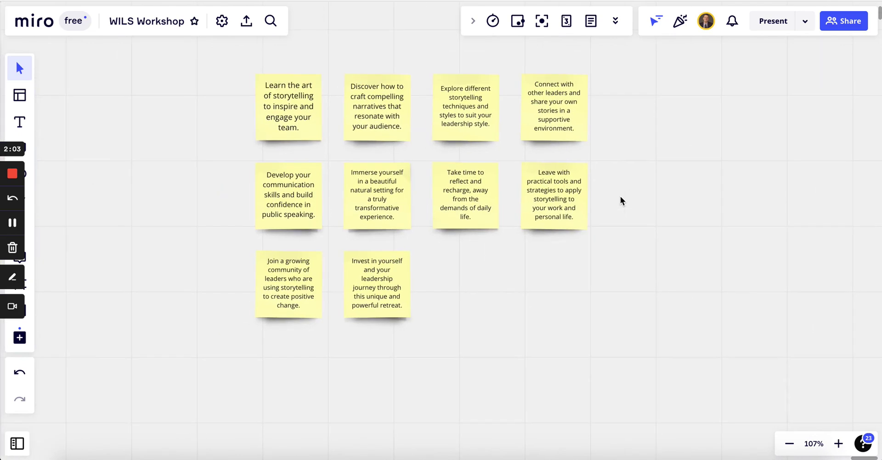
pyautogui.scroll(1, 620, 202)
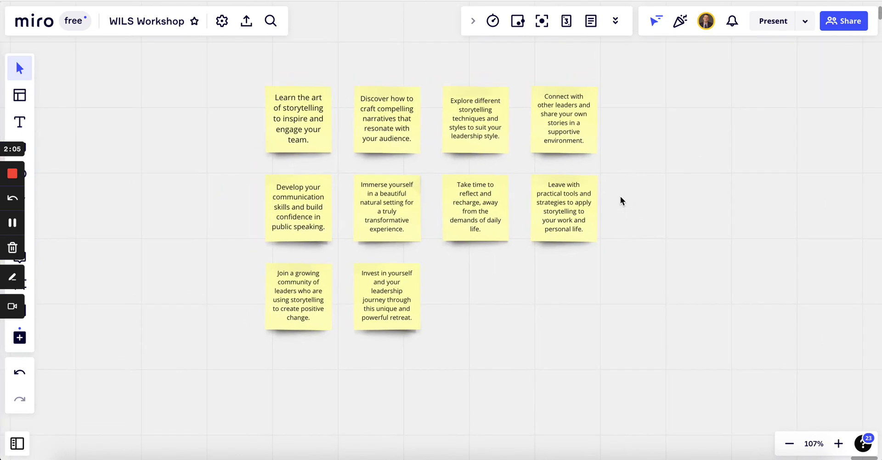
pyautogui.scroll(3, 621, 198)
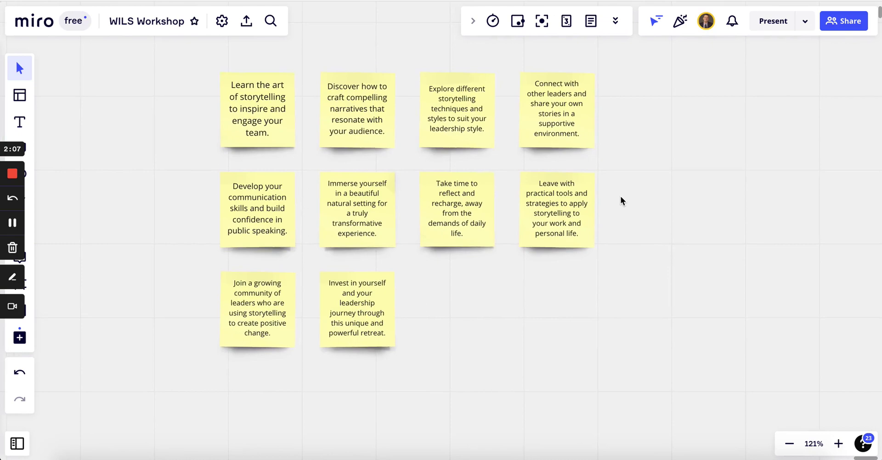
pyautogui.scroll(-1, 620, 198)
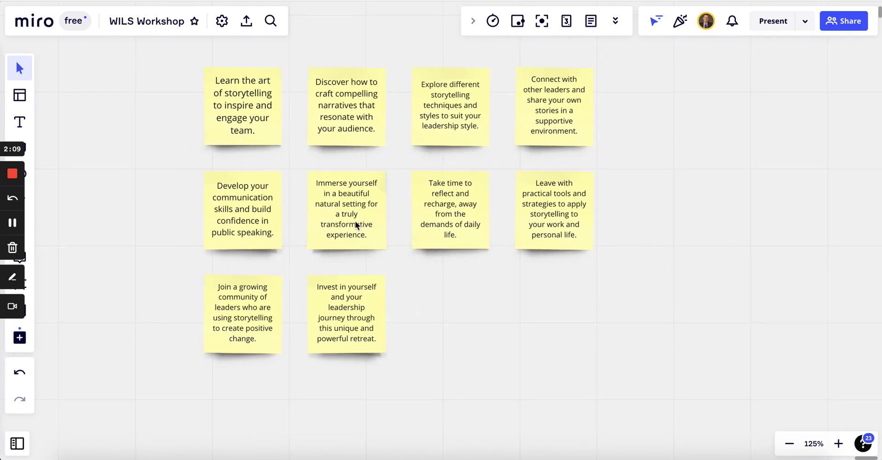
# Move the 'Learn the art of storytelling' note into the empty slot beside 'Invest in yourself'.
pyautogui.click(468, 242)
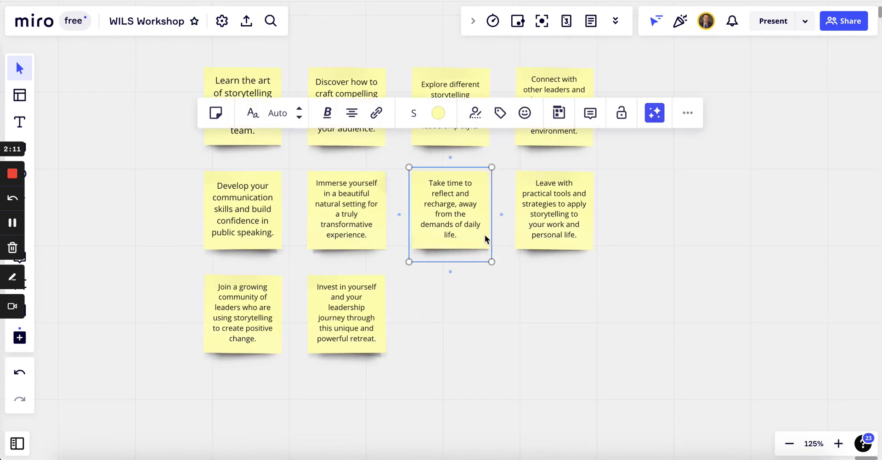
pyautogui.click(544, 235)
pyautogui.click(385, 235)
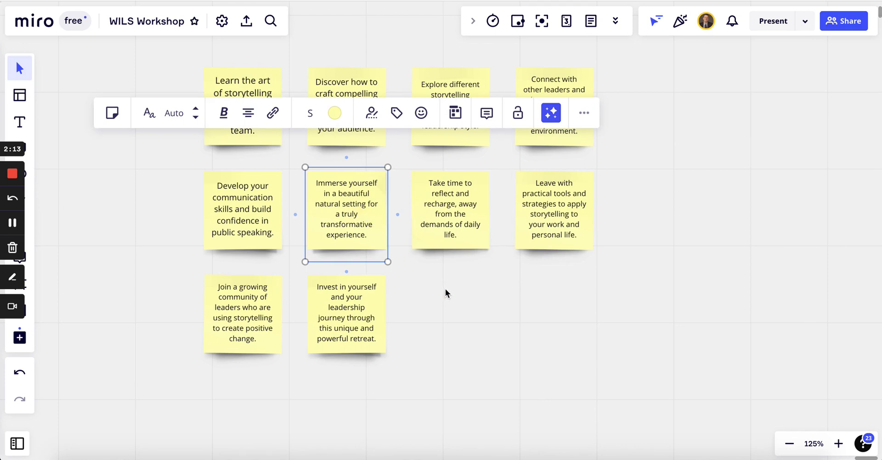
pyautogui.click(433, 317)
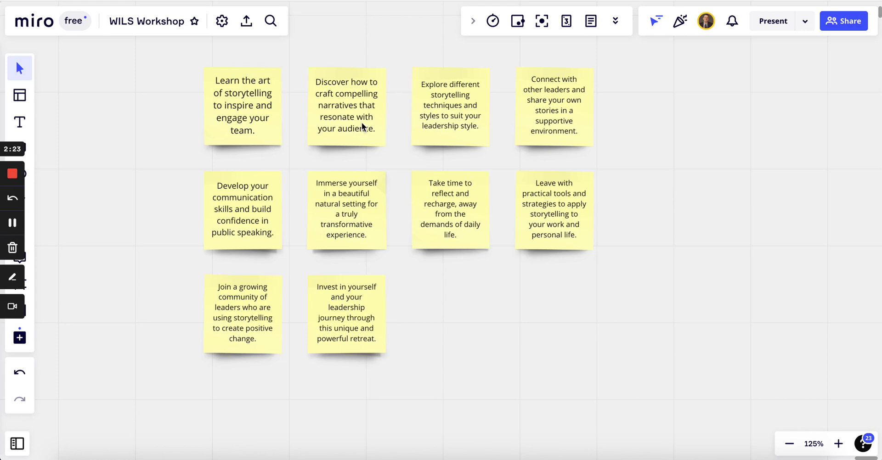
pyautogui.moveTo(258, 106); pyautogui.dragTo(474, 316)
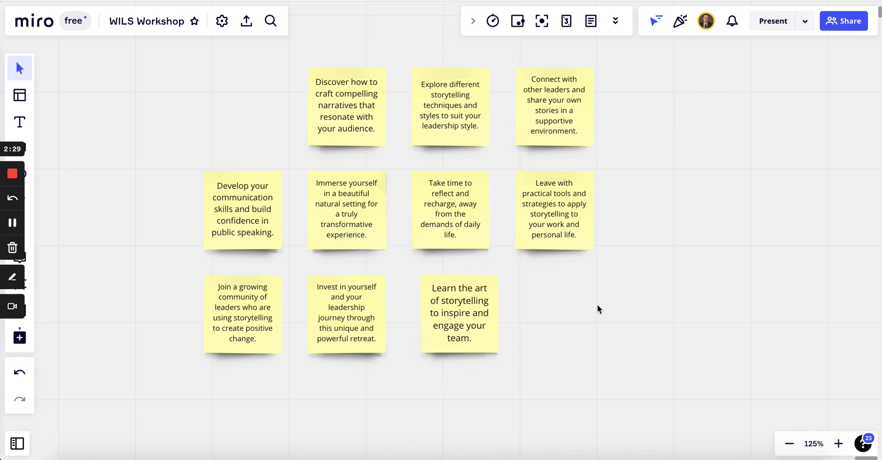
# Generate similar AI sticky notes from the 'Learn the art of storytelling' note.
pyautogui.click(476, 303)
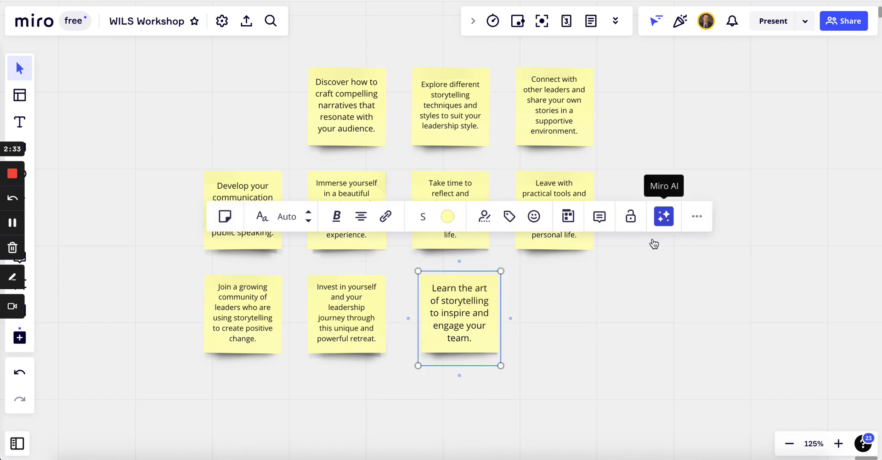
pyautogui.click(557, 348)
pyautogui.click(562, 206)
pyautogui.click(472, 297)
pyautogui.click(665, 218)
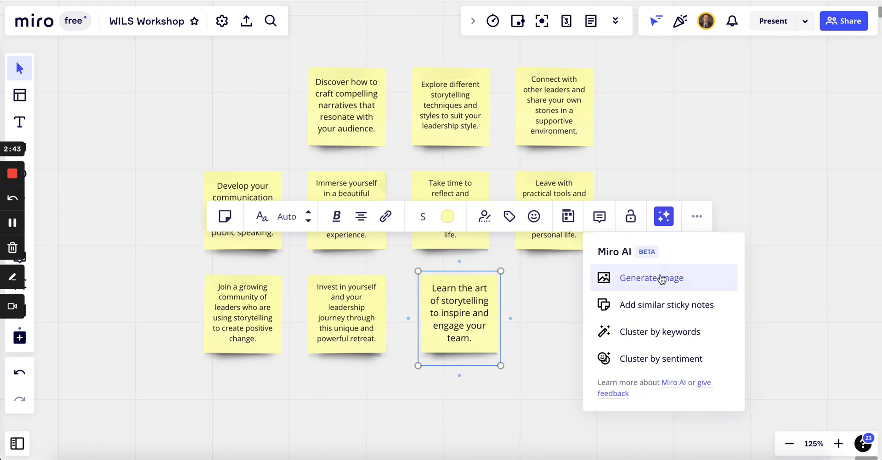
pyautogui.click(653, 311)
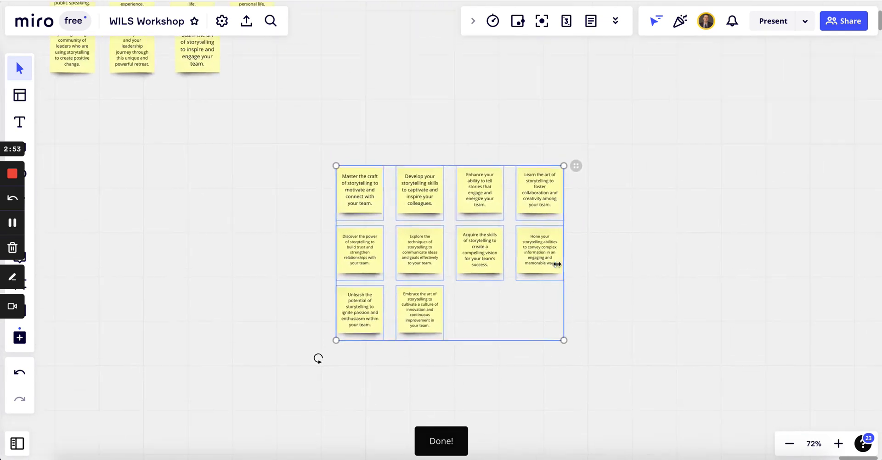
# Keep the ten new storytelling sticky notes, select them all, and dismiss the sorting tip.
pyautogui.click(460, 192)
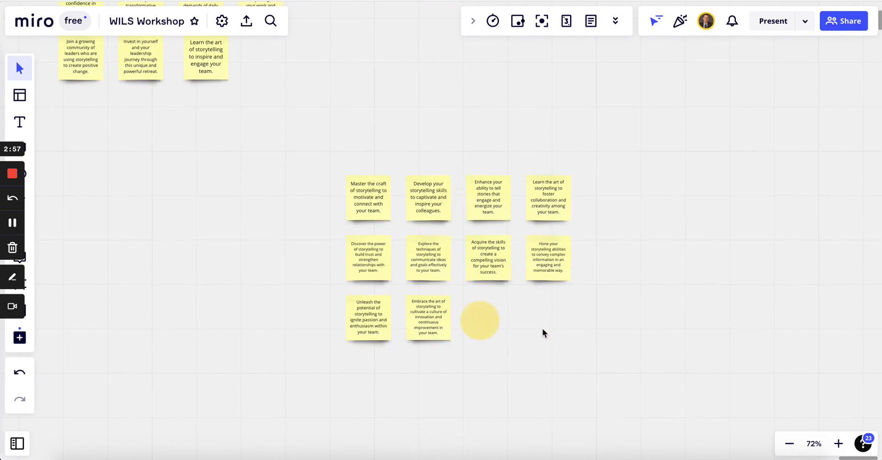
pyautogui.moveTo(565, 330); pyautogui.dragTo(327, 151)
pyautogui.scroll(2, 326, 166)
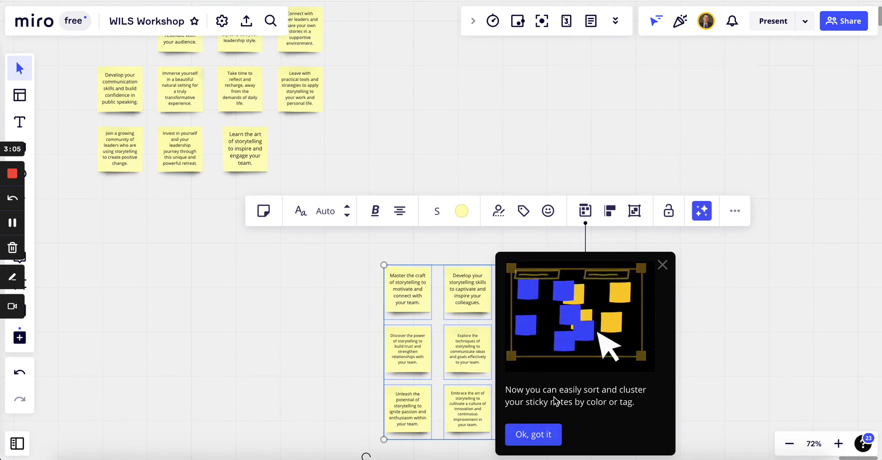
pyautogui.click(542, 440)
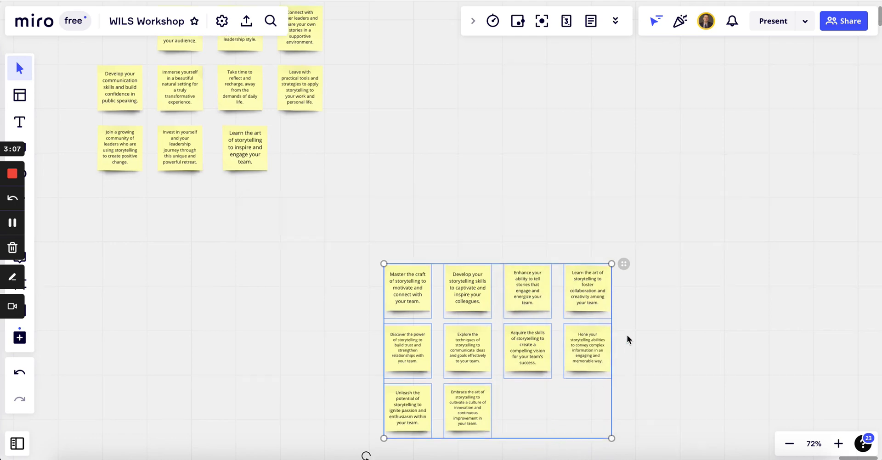
# Summarize the selected storytelling stickies into one new note with Miro AI and keep it.
pyautogui.scroll(-3, 627, 338)
pyautogui.scroll(5, 563, 326)
pyautogui.scroll(-3, 563, 323)
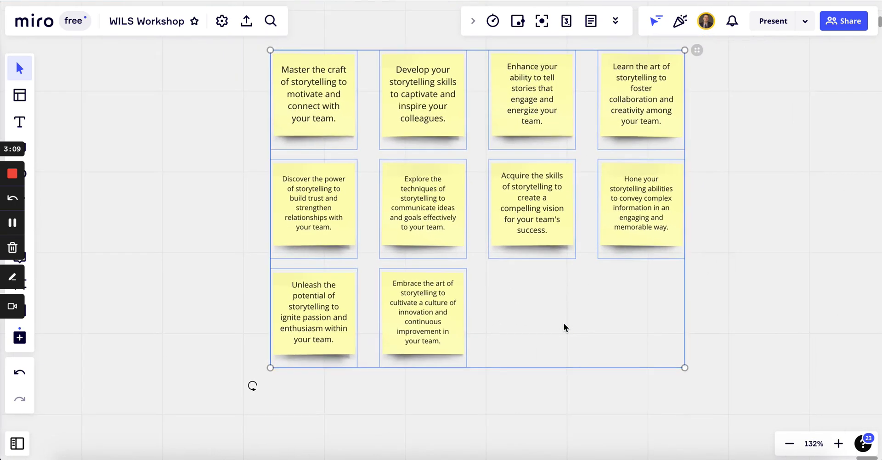
pyautogui.scroll(2, 428, 213)
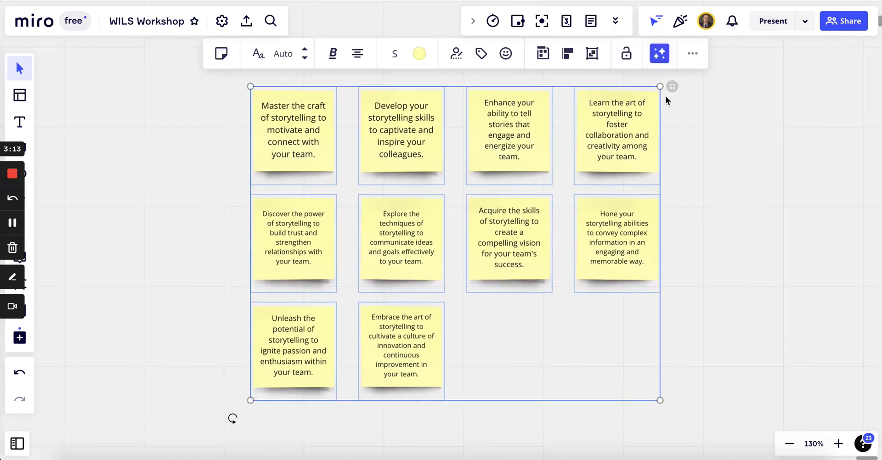
pyautogui.click(660, 56)
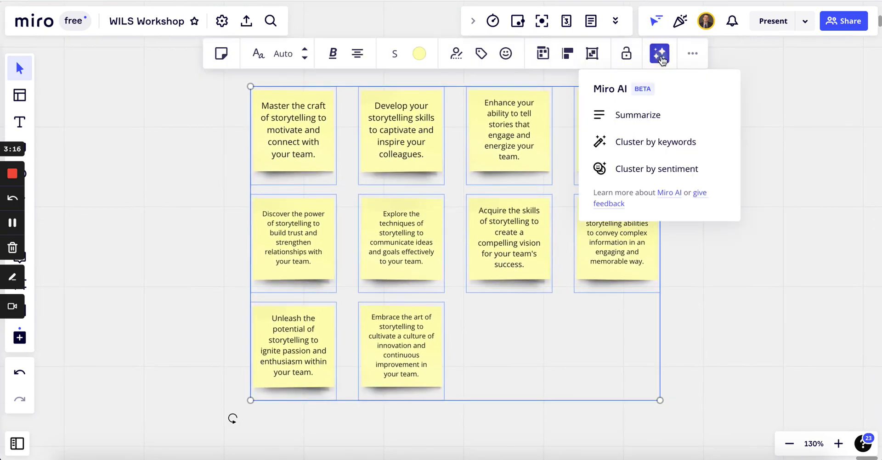
pyautogui.click(642, 115)
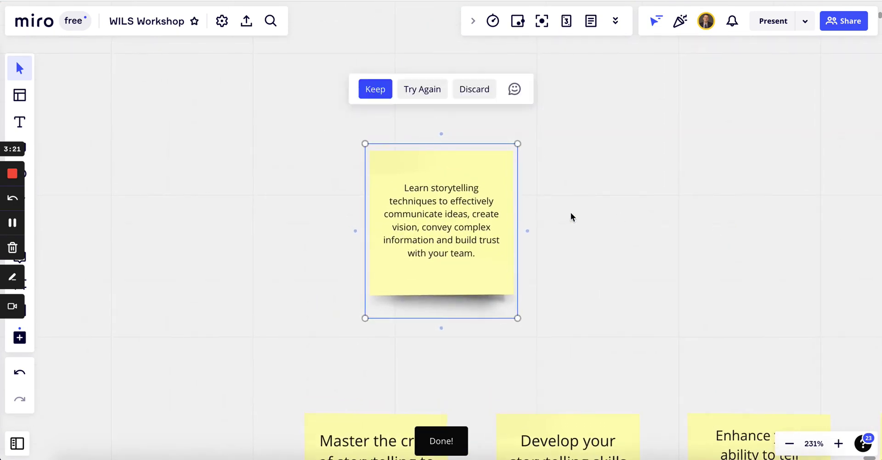
pyautogui.click(486, 227)
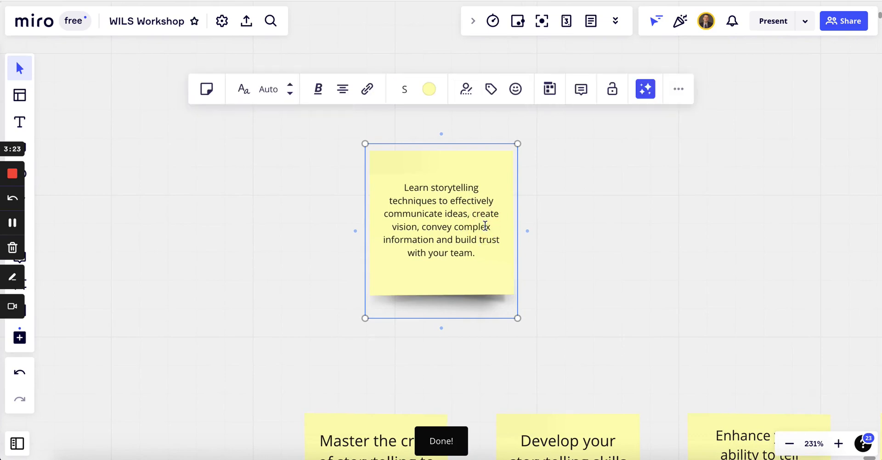
# Change the summary sticky note's fill colour to green.
pyautogui.click(430, 90)
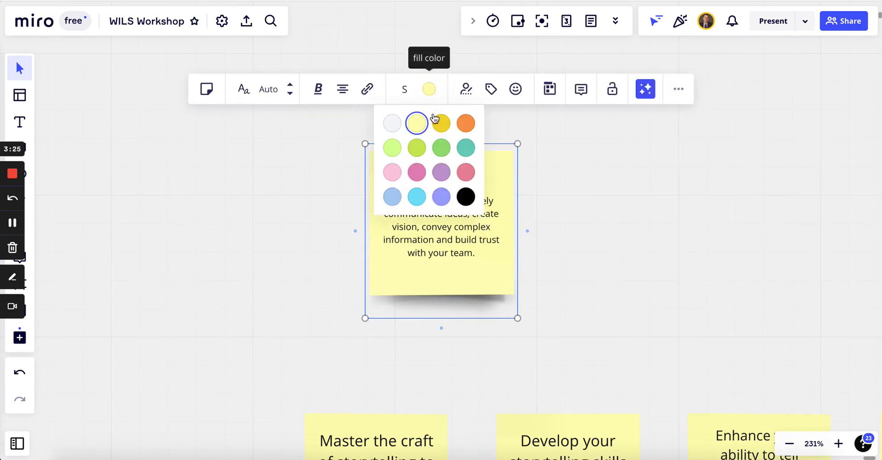
pyautogui.click(417, 148)
pyautogui.click(609, 236)
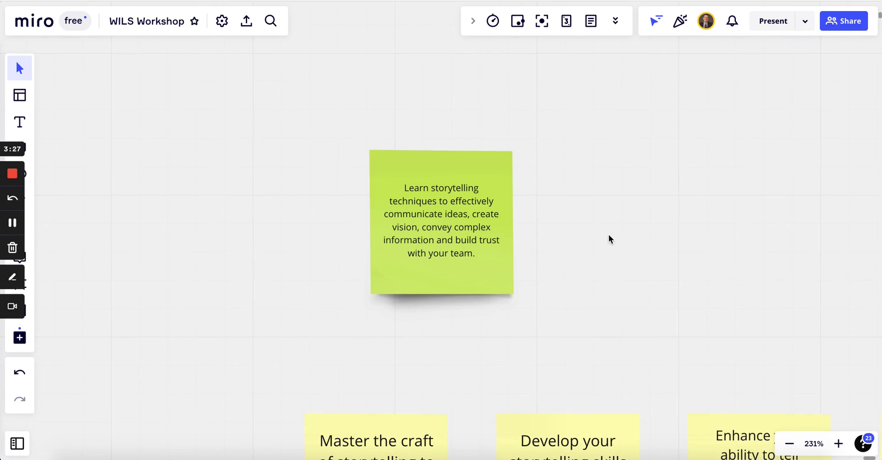
pyautogui.scroll(-5, 608, 235)
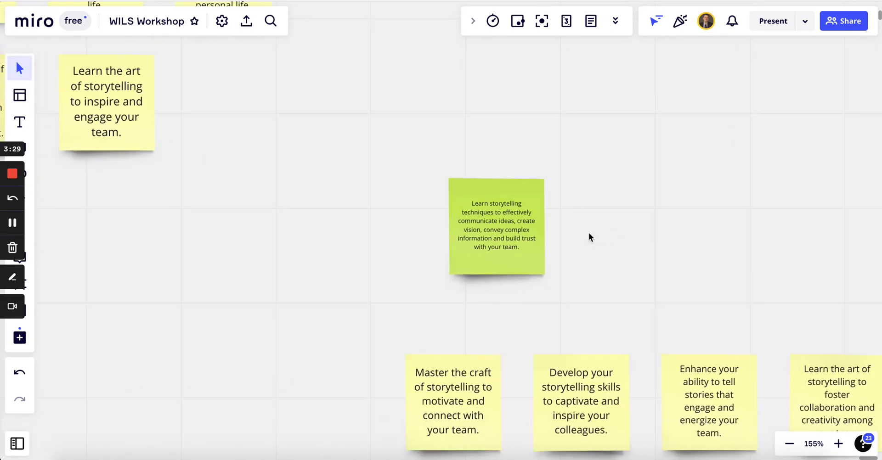
pyautogui.scroll(5, 556, 227)
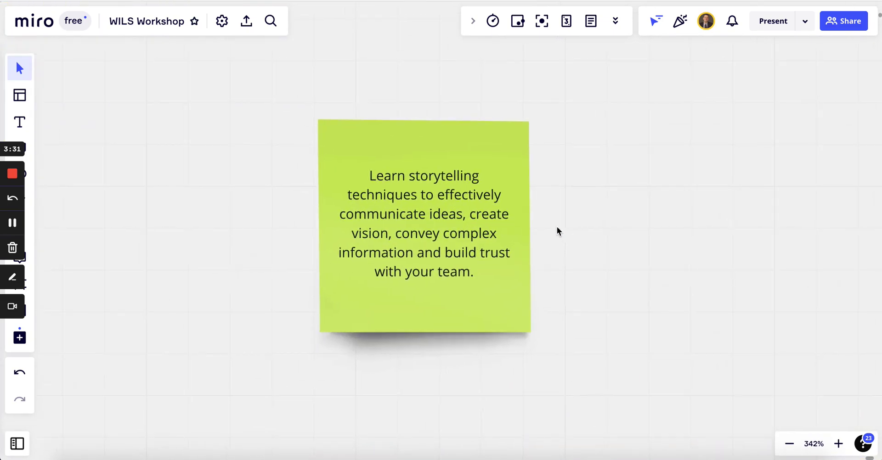
pyautogui.scroll(-10, 556, 227)
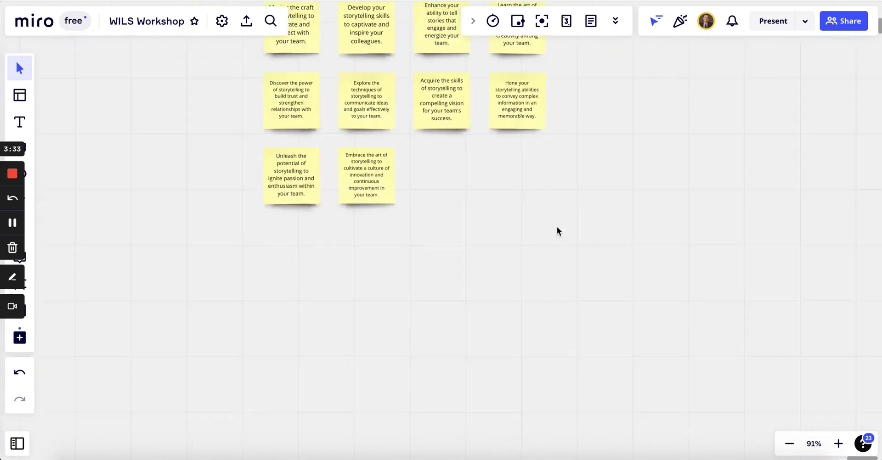
pyautogui.moveTo(285, 115); pyautogui.dragTo(643, 355)
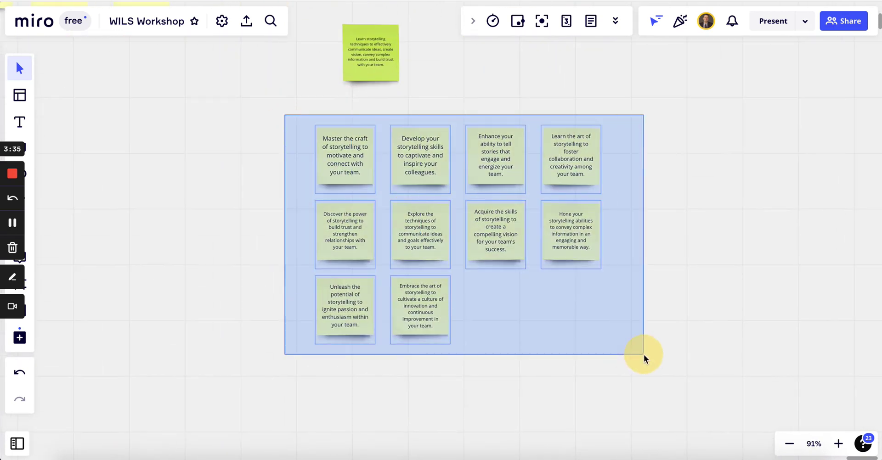
pyautogui.click(661, 73)
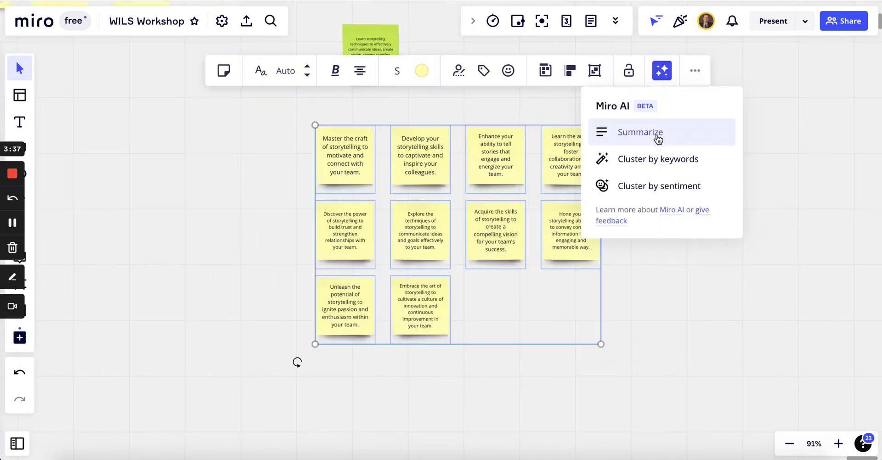
pyautogui.click(643, 159)
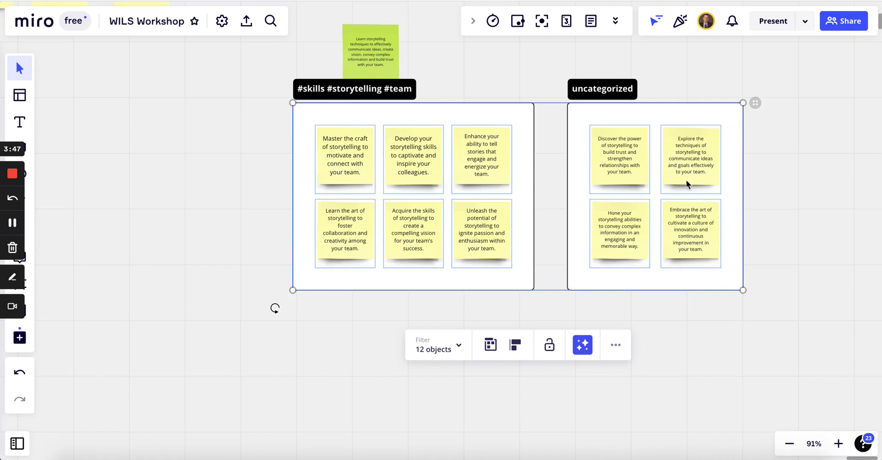
pyautogui.click(808, 226)
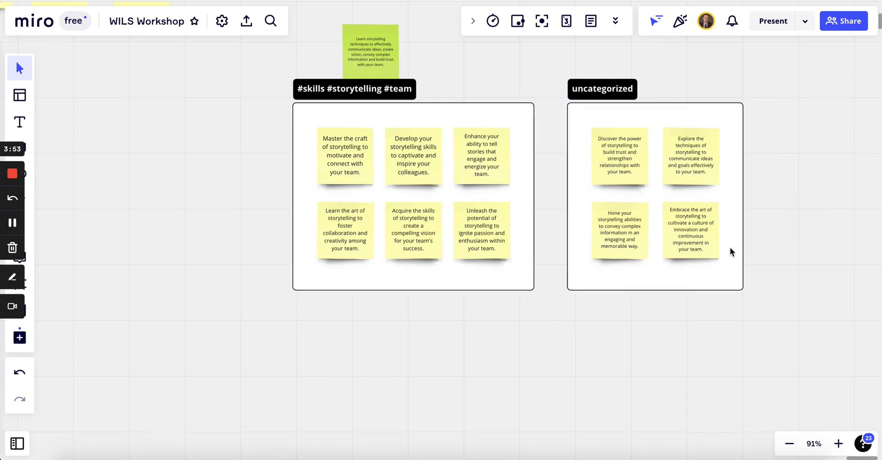
pyautogui.click(20, 373)
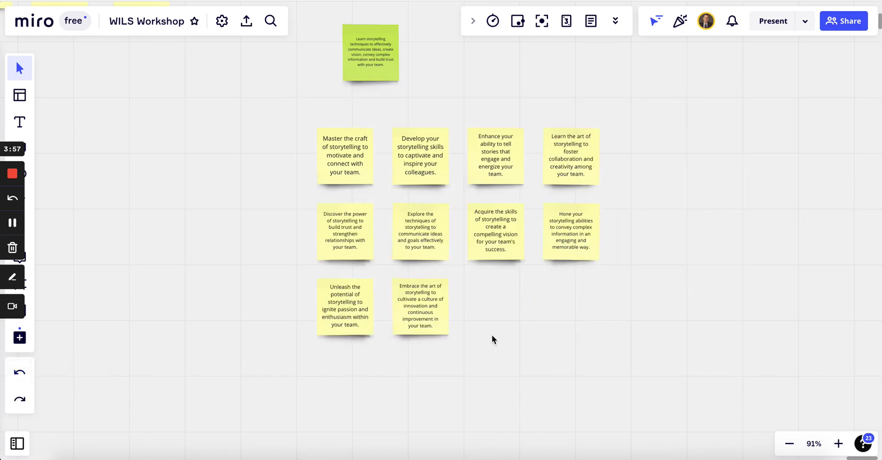
pyautogui.click(591, 339)
pyautogui.moveTo(593, 340); pyautogui.dragTo(331, 142)
pyautogui.click(662, 70)
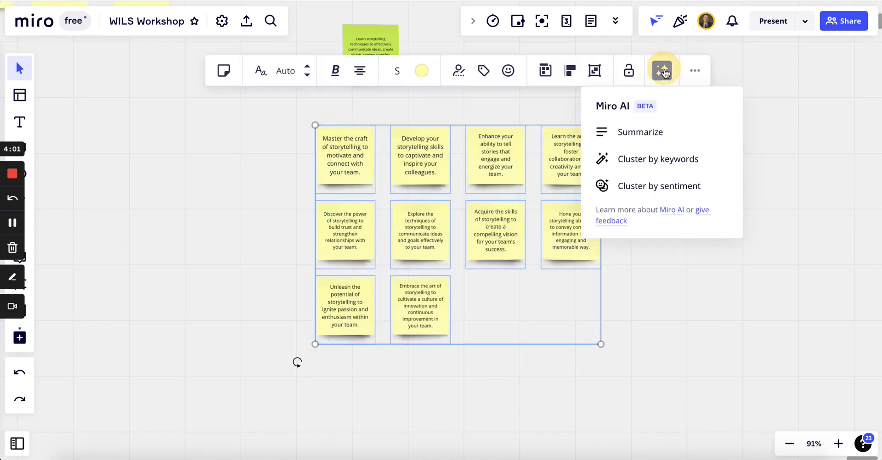
pyautogui.click(662, 185)
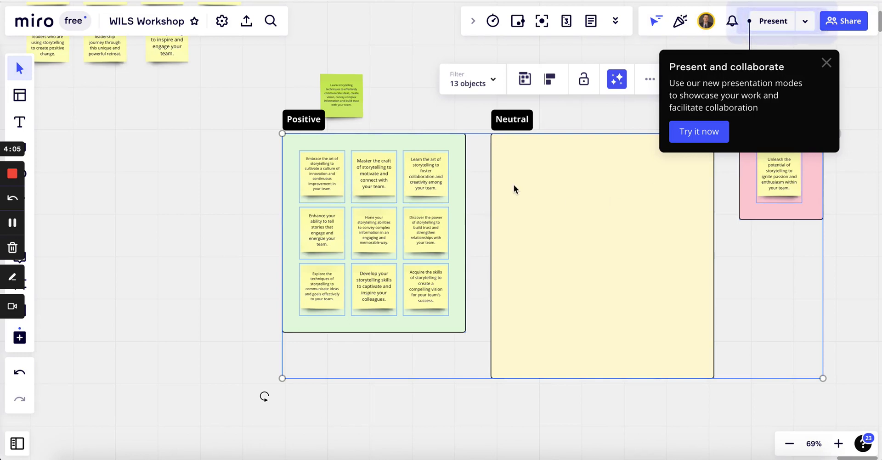
pyautogui.click(827, 63)
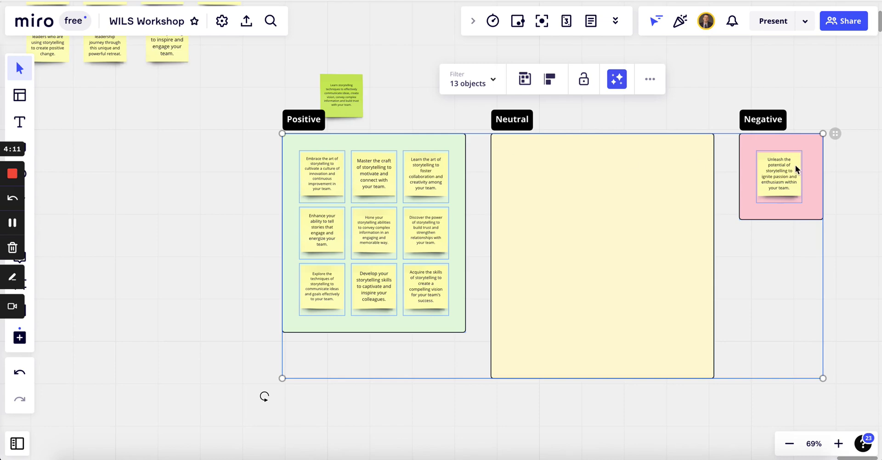
pyautogui.scroll(5, 795, 165)
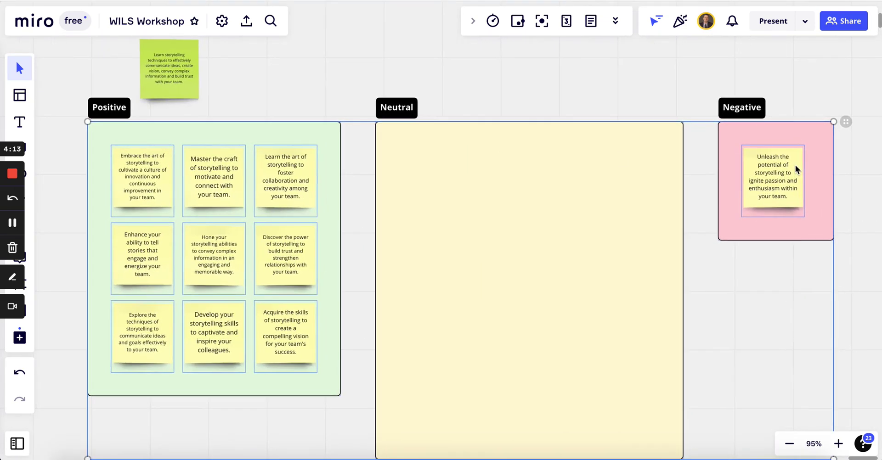
pyautogui.scroll(-5, 795, 165)
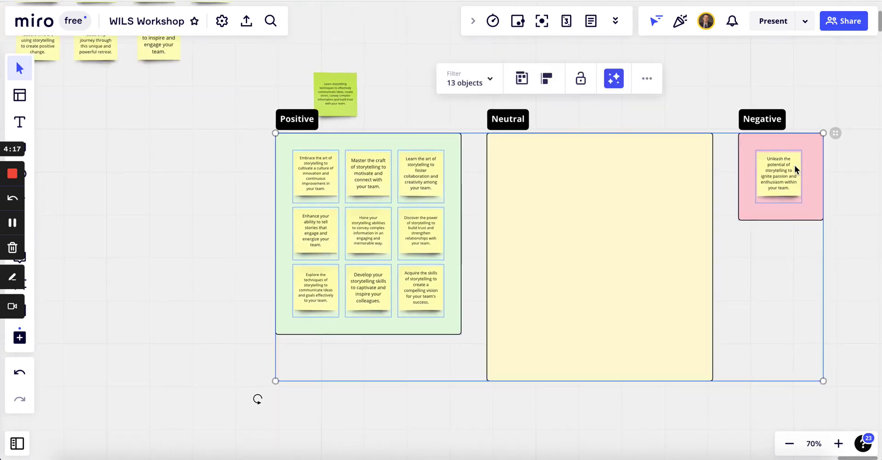
pyautogui.scroll(1, 787, 165)
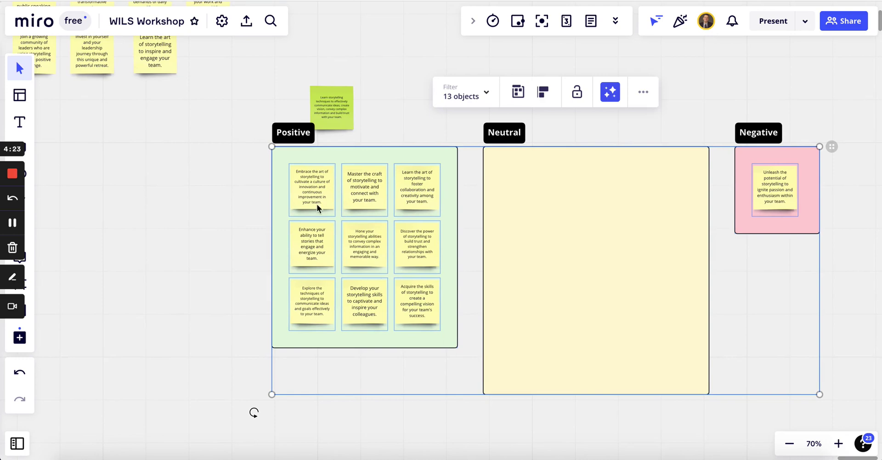
# Undo the sentiment clustering and drag 'Develop your storytelling skills' into the bottom row's empty slot.
pyautogui.click(20, 373)
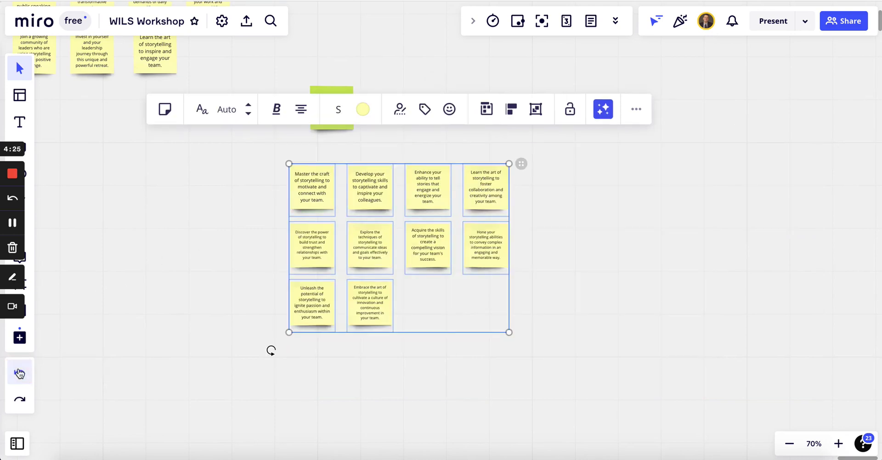
pyautogui.click(560, 262)
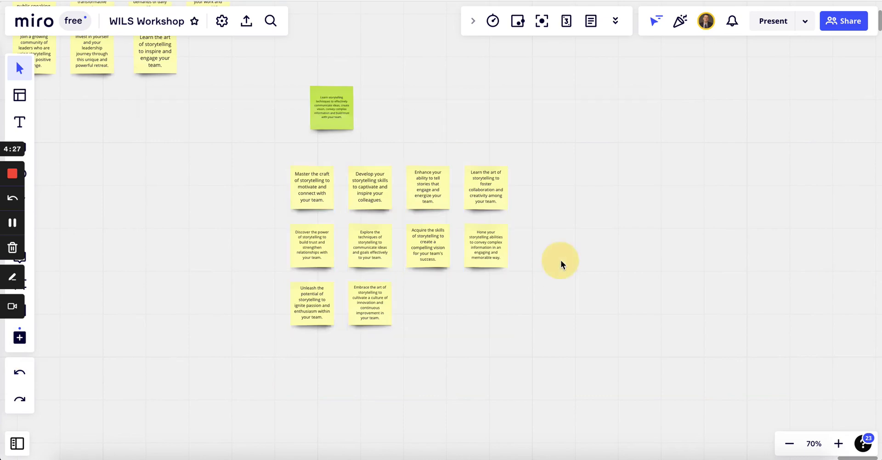
pyautogui.scroll(5, 572, 189)
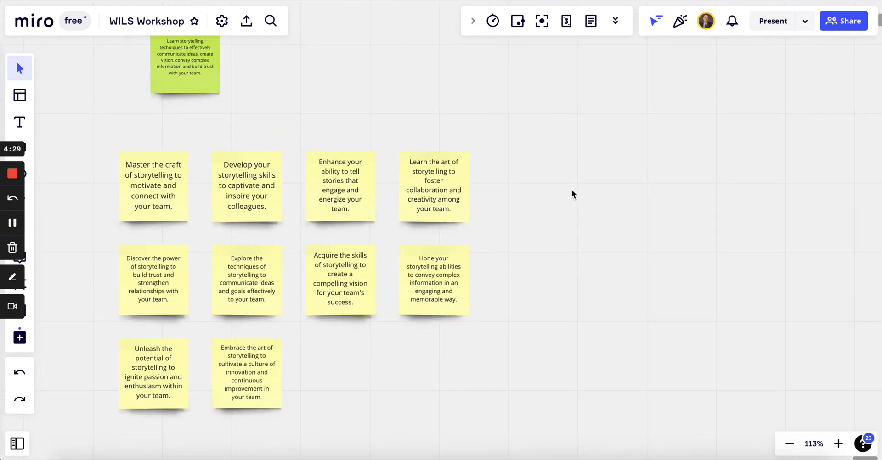
pyautogui.hscroll(-2, 572, 189)
pyautogui.scroll(2, 572, 189)
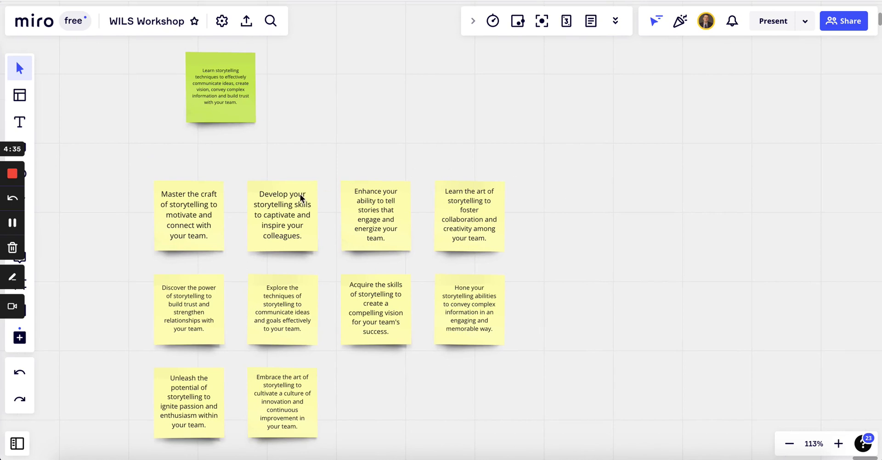
pyautogui.click(293, 211)
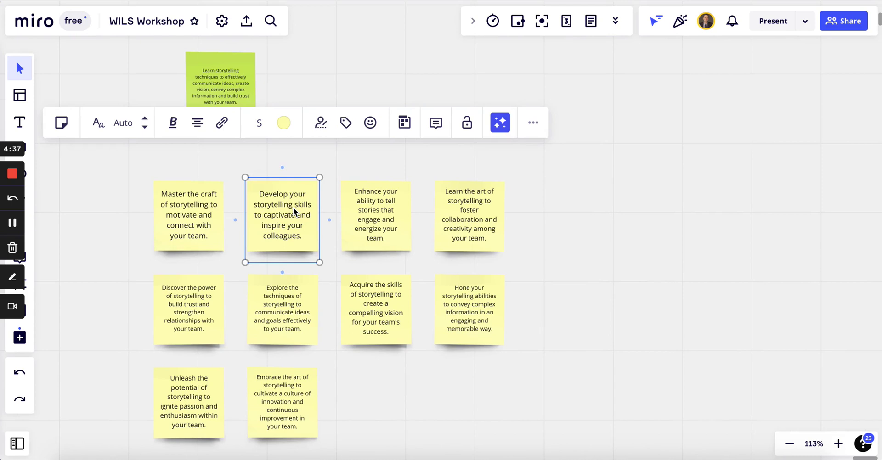
pyautogui.moveTo(303, 197); pyautogui.dragTo(387, 387)
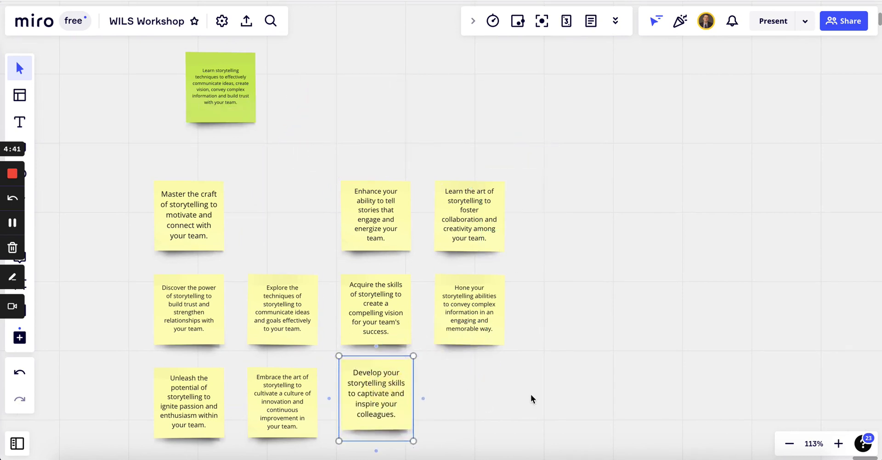
# Generate an AI image from the selected sticky and position the team photo beside the grid.
pyautogui.click(582, 302)
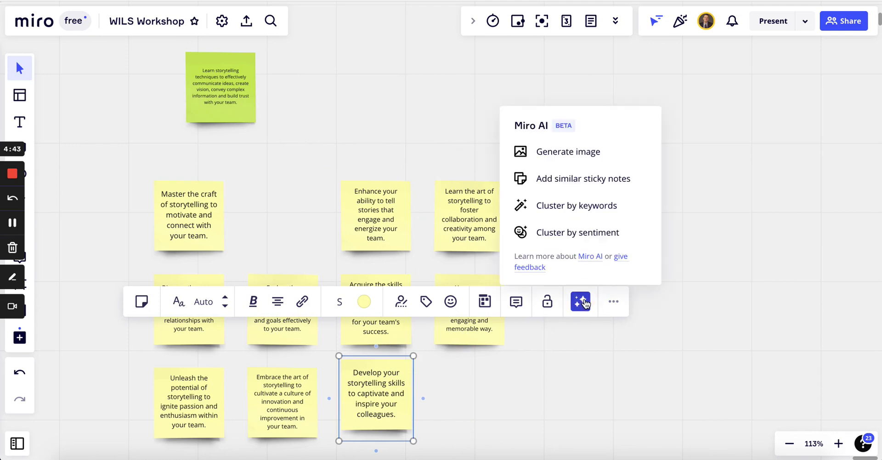
pyautogui.click(590, 177)
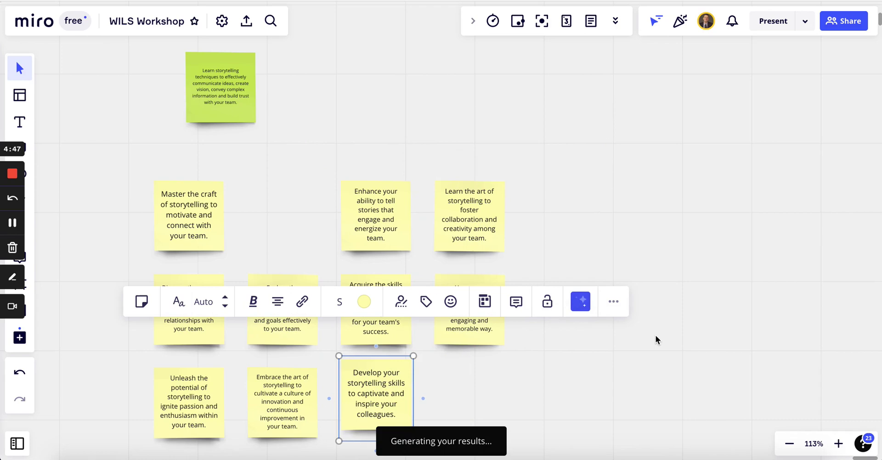
pyautogui.scroll(-1, 656, 335)
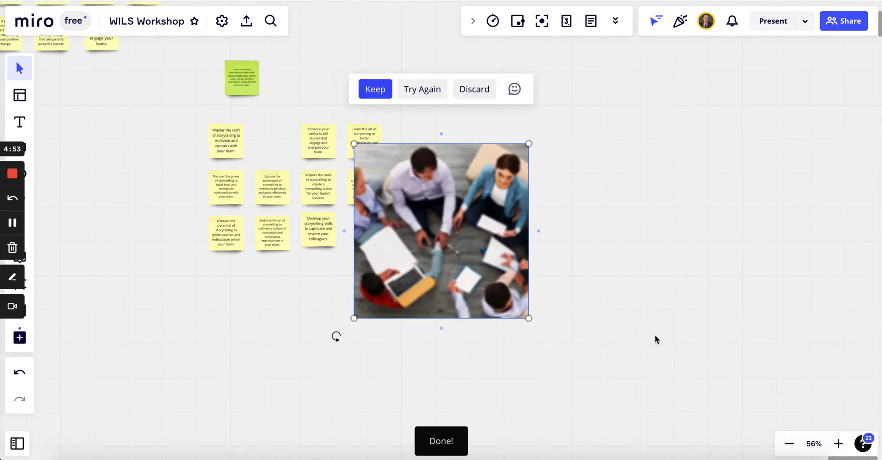
pyautogui.moveTo(485, 231); pyautogui.dragTo(547, 273)
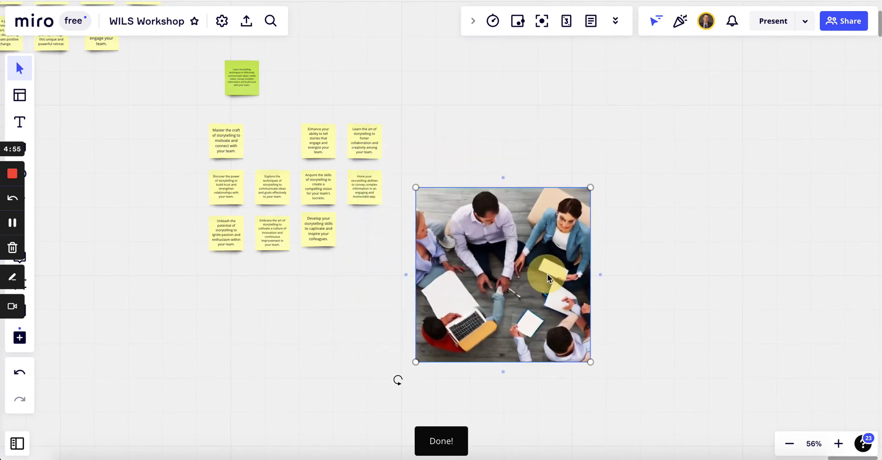
pyautogui.scroll(5, 547, 273)
pyautogui.scroll(-2, 547, 273)
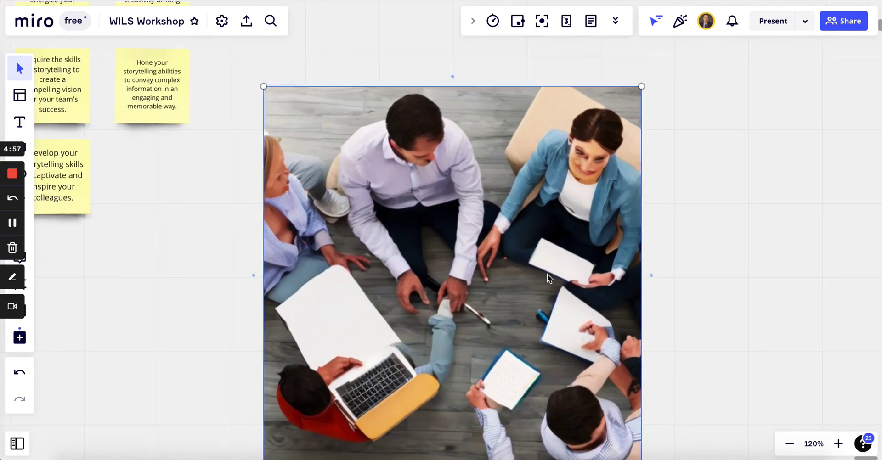
pyautogui.scroll(-4, 547, 273)
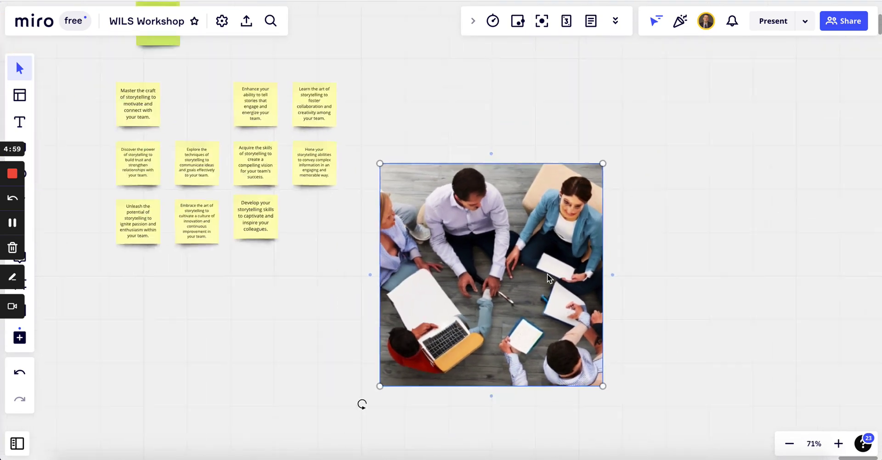
# Move the 'Develop your storytelling skills' sticky beside the photo's left edge and enlarge it.
pyautogui.click(290, 216)
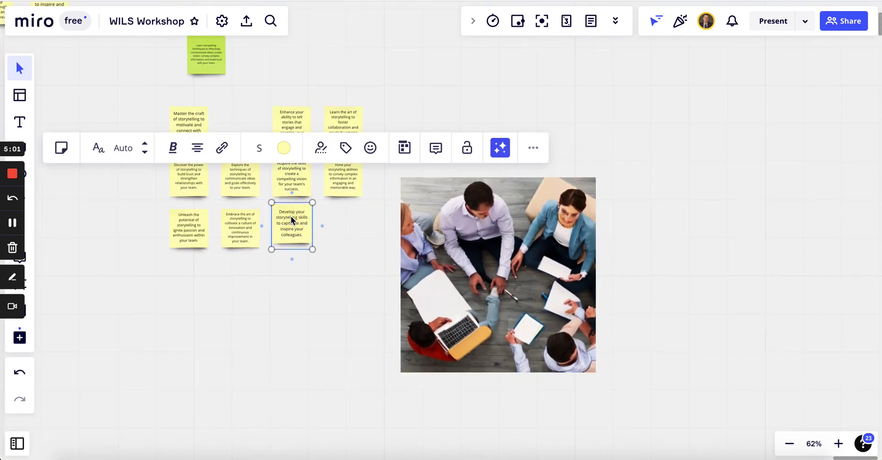
pyautogui.moveTo(291, 216); pyautogui.dragTo(458, 139)
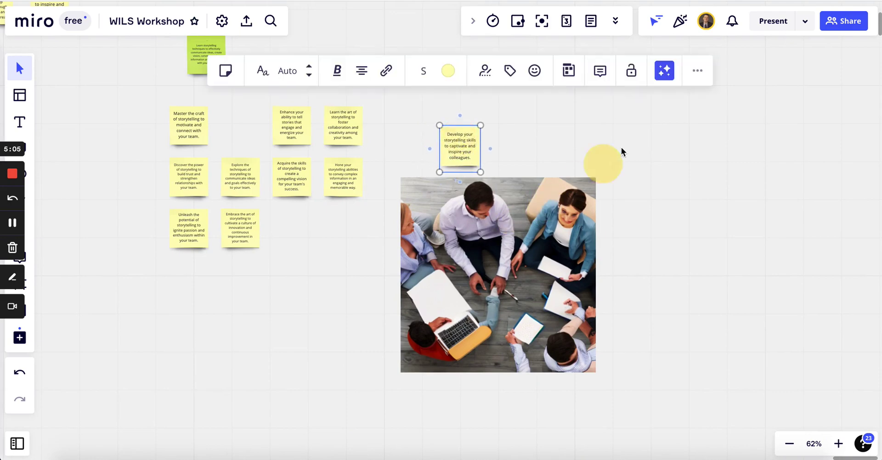
pyautogui.click(621, 147)
pyautogui.click(461, 147)
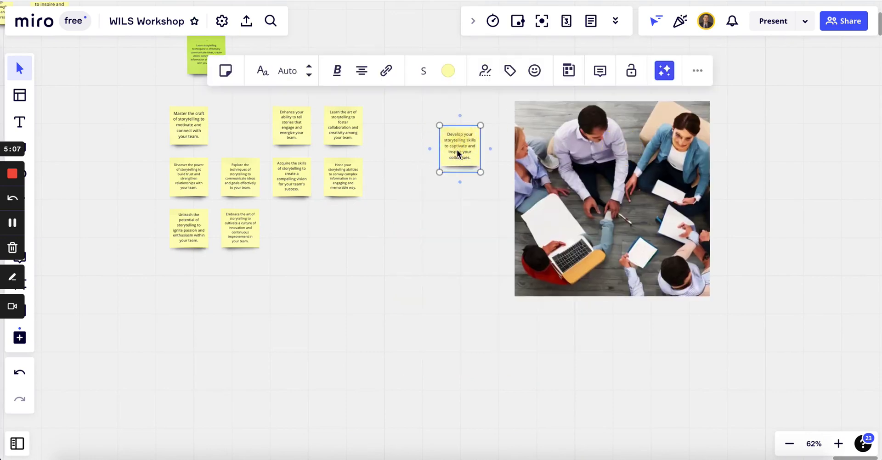
pyautogui.moveTo(439, 172); pyautogui.dragTo(489, 139)
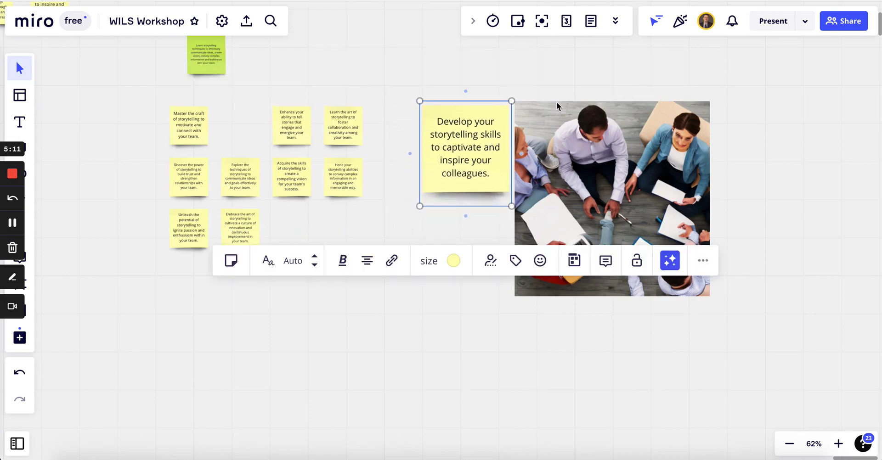
pyautogui.click(493, 60)
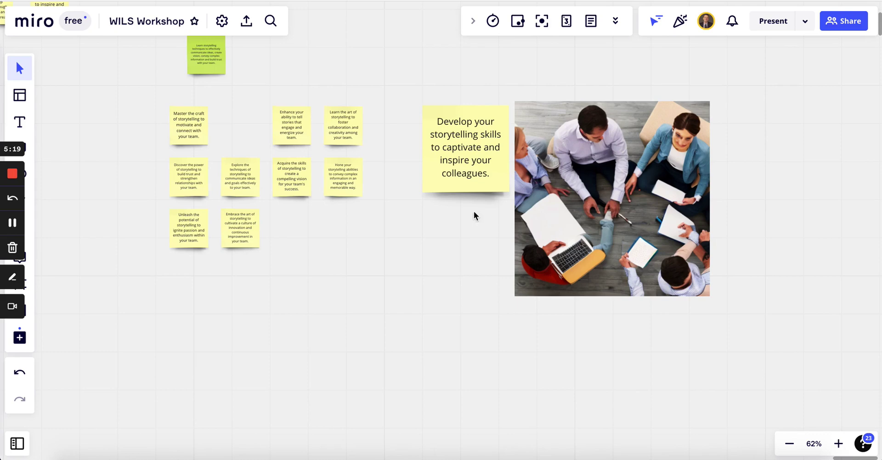
pyautogui.scroll(-5, 439, 225)
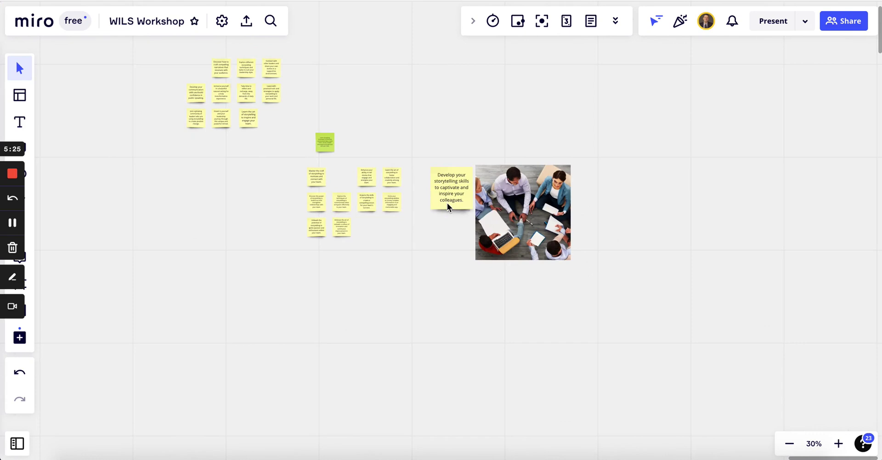
pyautogui.scroll(2, 447, 203)
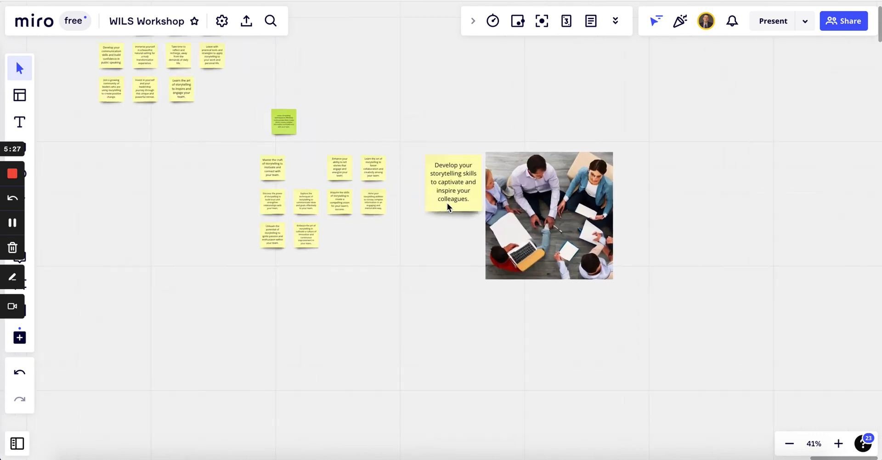
pyautogui.scroll(-3, 448, 202)
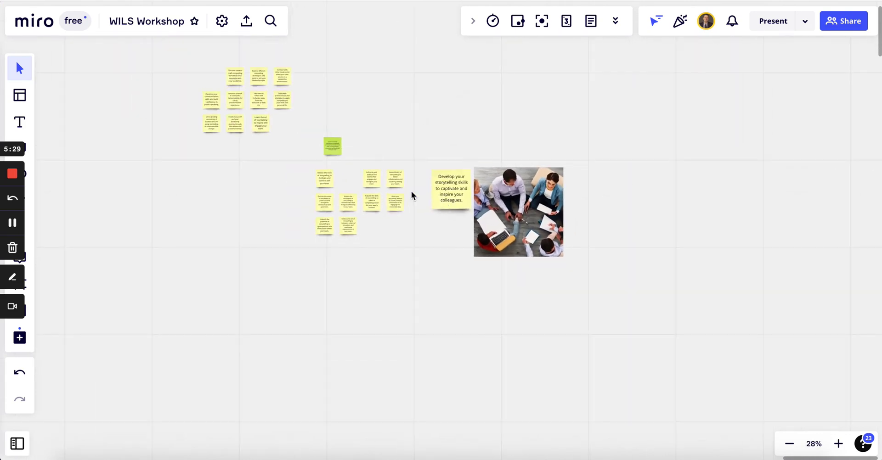
# Generate user-story cards from the prompt 'An app that captures your personal stories and catalogs them'.
pyautogui.click(222, 21)
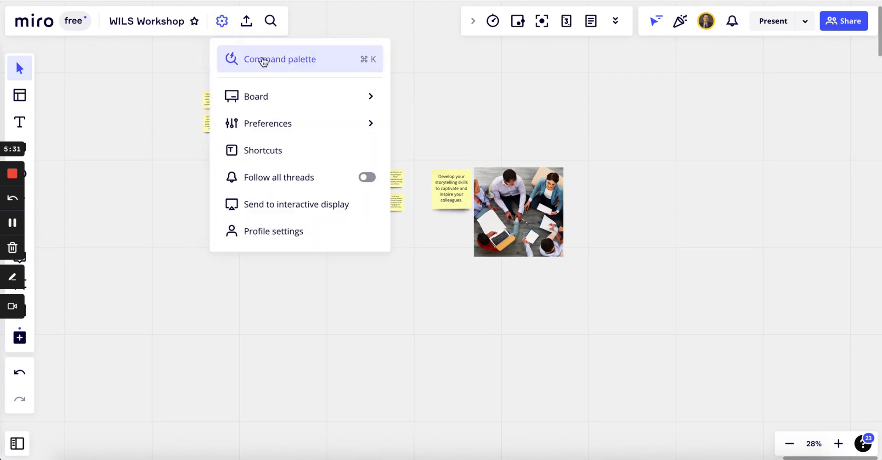
pyautogui.click(263, 61)
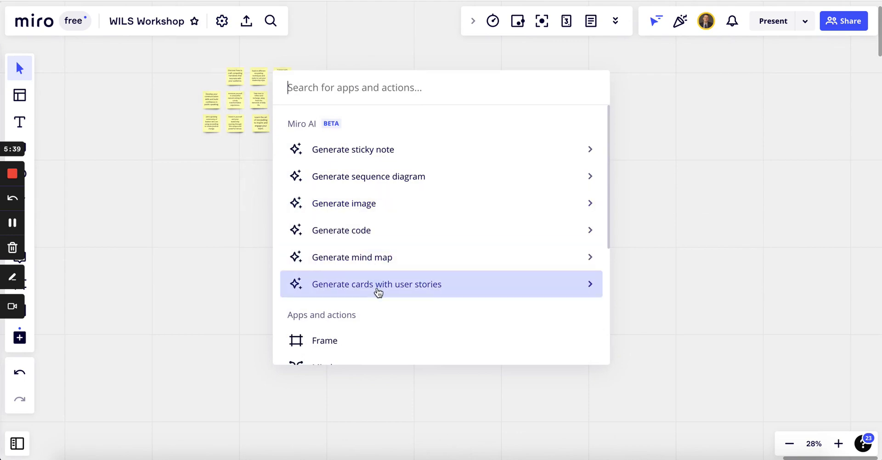
pyautogui.click(545, 287)
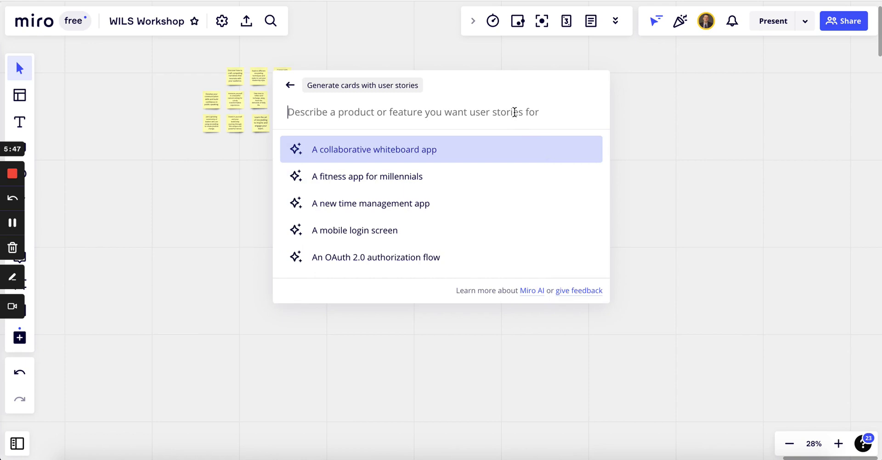
pyautogui.write('A')
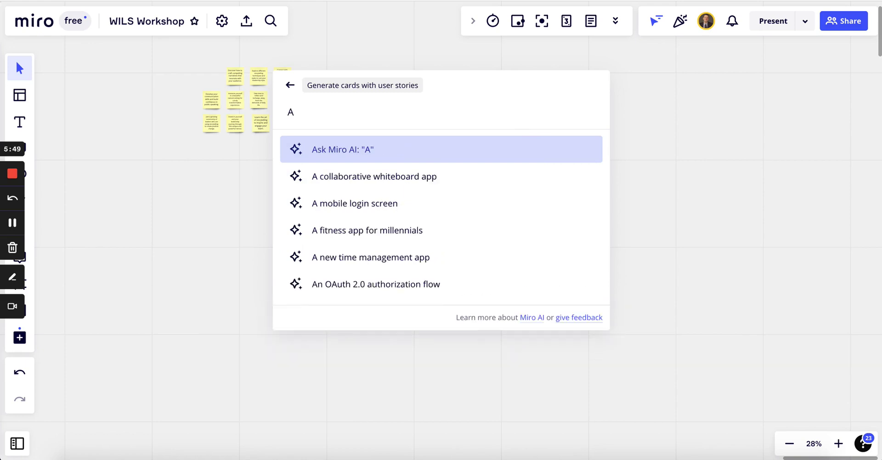
pyautogui.write('n app ')
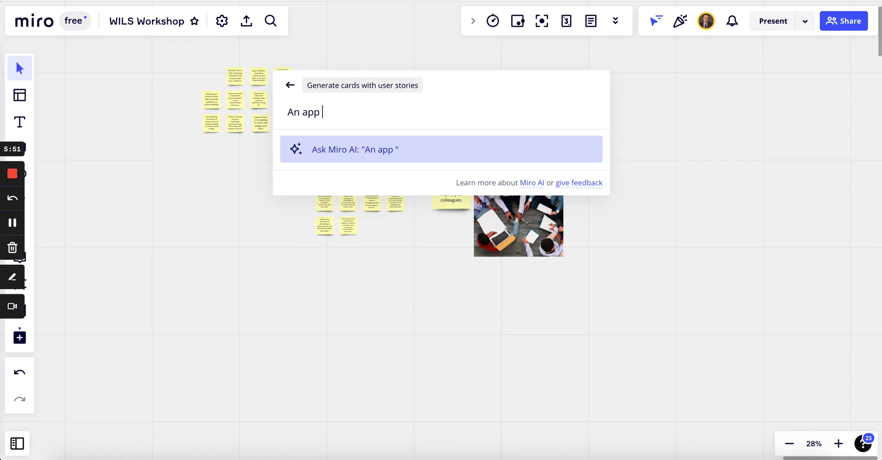
pyautogui.write('that captures yo')
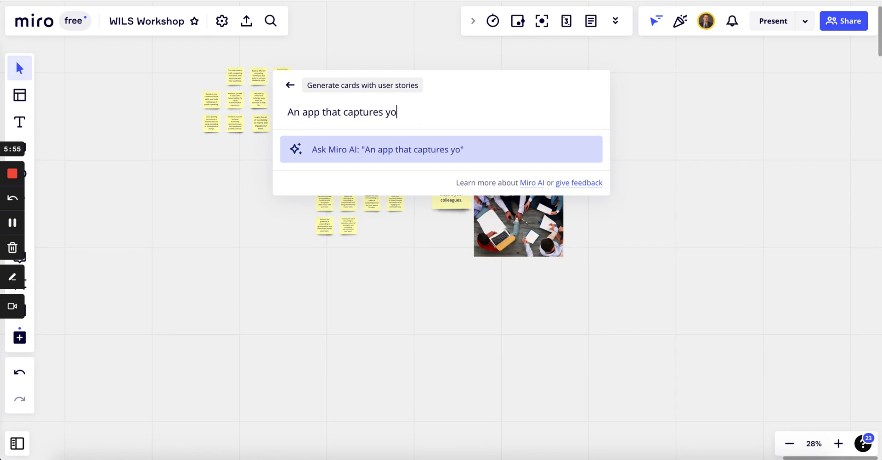
pyautogui.write('ur personal st')
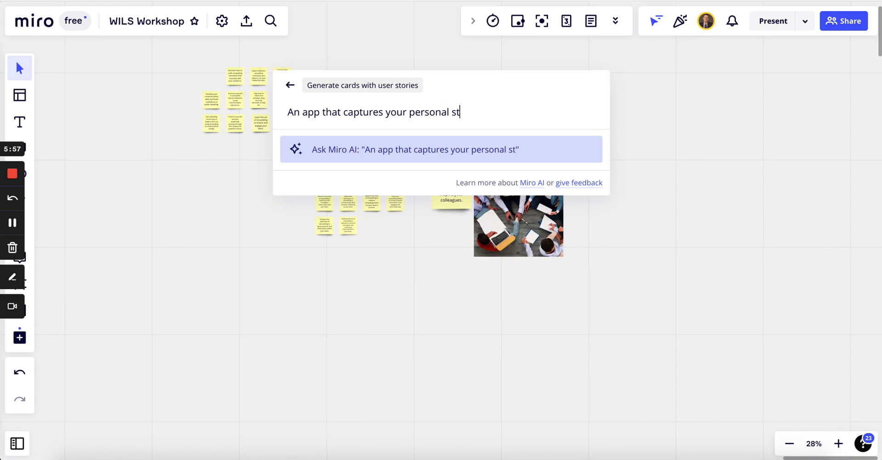
pyautogui.write('ories and ca')
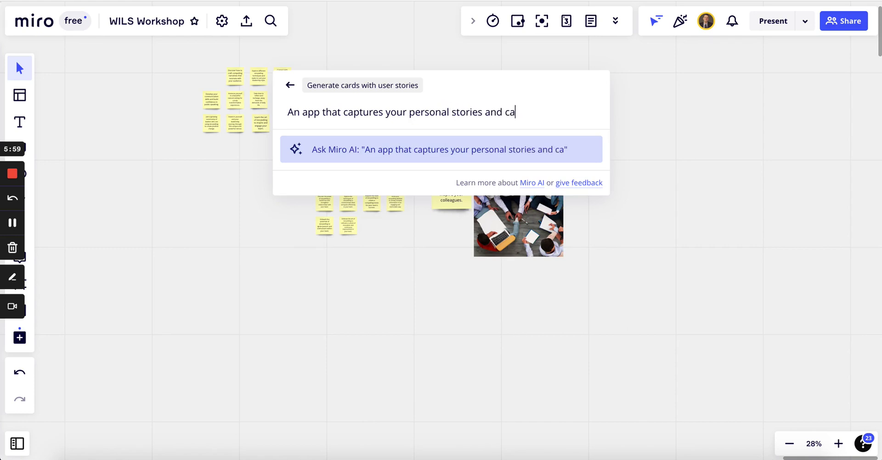
pyautogui.write('talogs them')
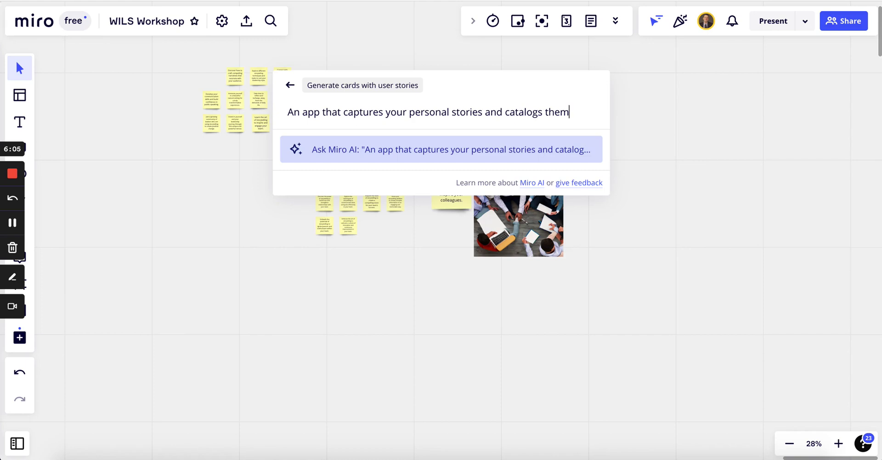
pyautogui.press('Return')
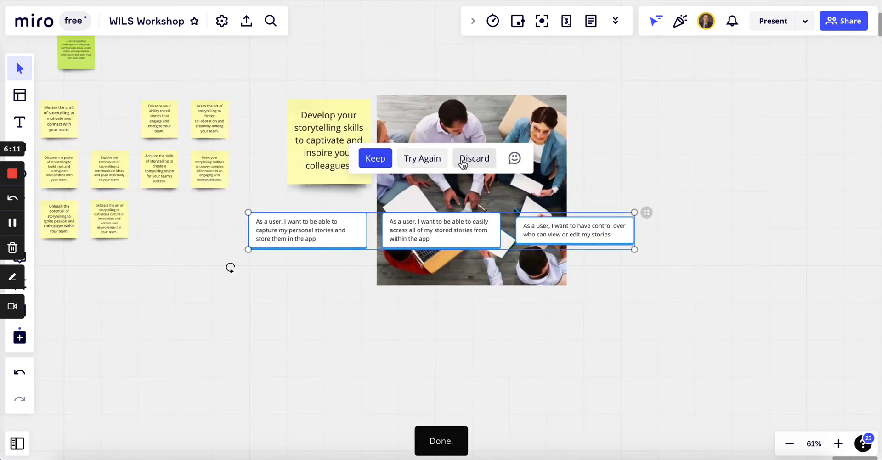
# Place the three user-story cards in a row below the team photo and keep them.
pyautogui.moveTo(372, 237); pyautogui.dragTo(369, 360)
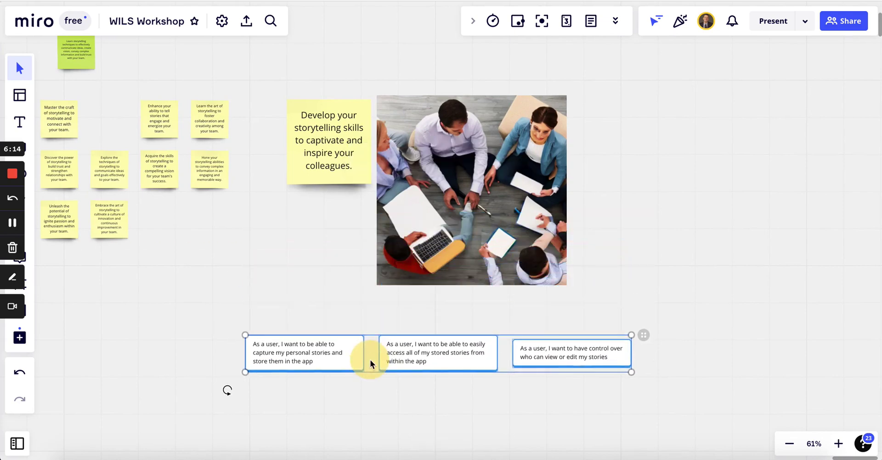
pyautogui.click(390, 324)
pyautogui.scroll(2, 390, 322)
pyautogui.scroll(-2, 390, 323)
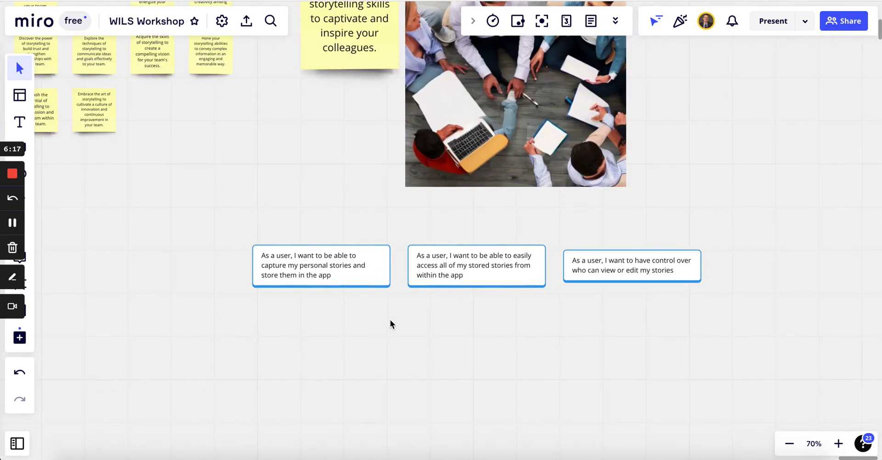
pyautogui.scroll(4, 382, 265)
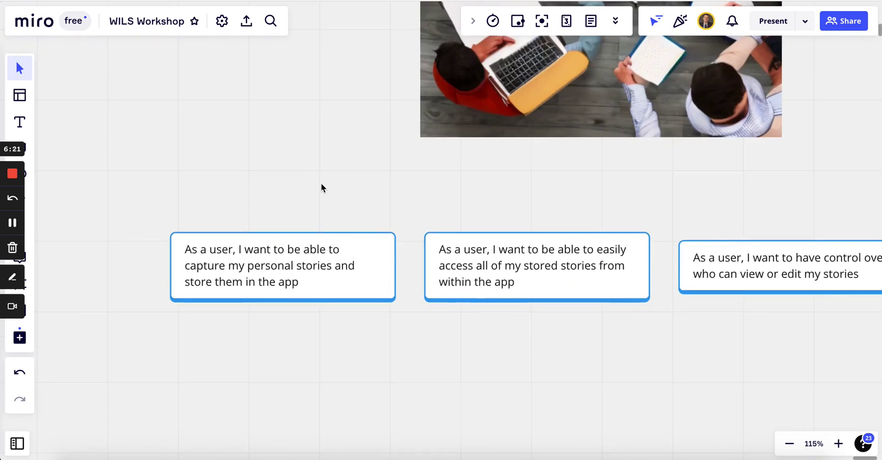
pyautogui.hscroll(2, 321, 186)
pyautogui.scroll(-1, 321, 187)
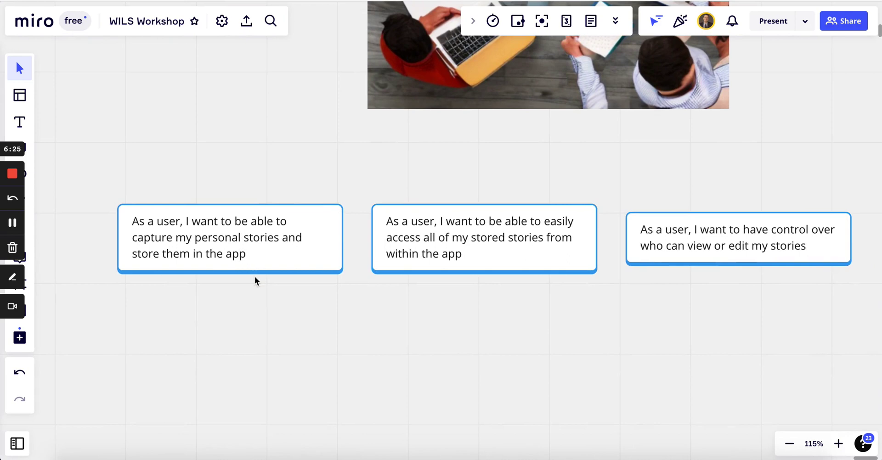
pyautogui.hscroll(2, 255, 280)
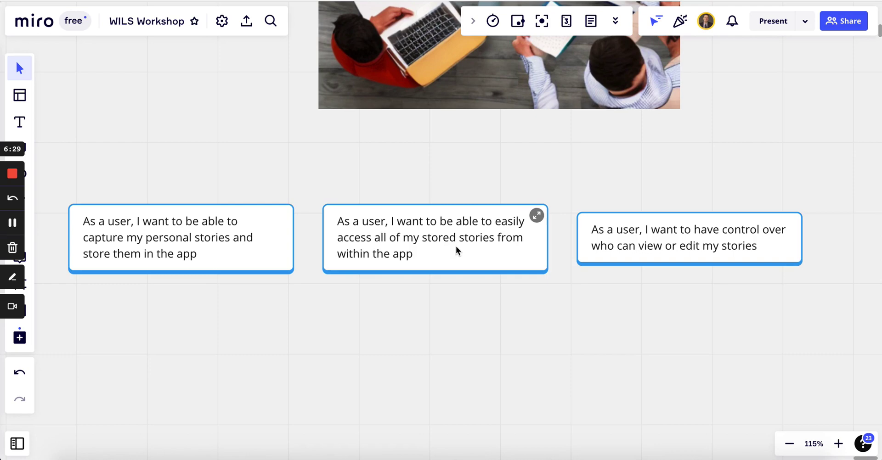
pyautogui.hscroll(3, 461, 305)
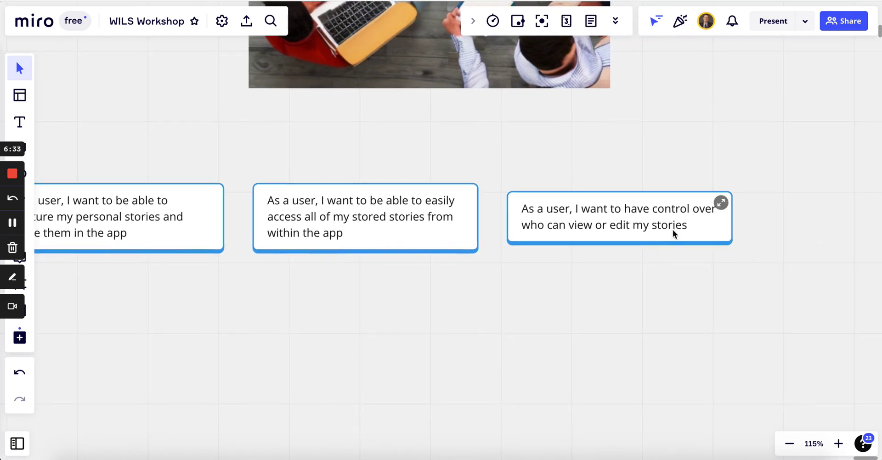
pyautogui.scroll(-5, 627, 287)
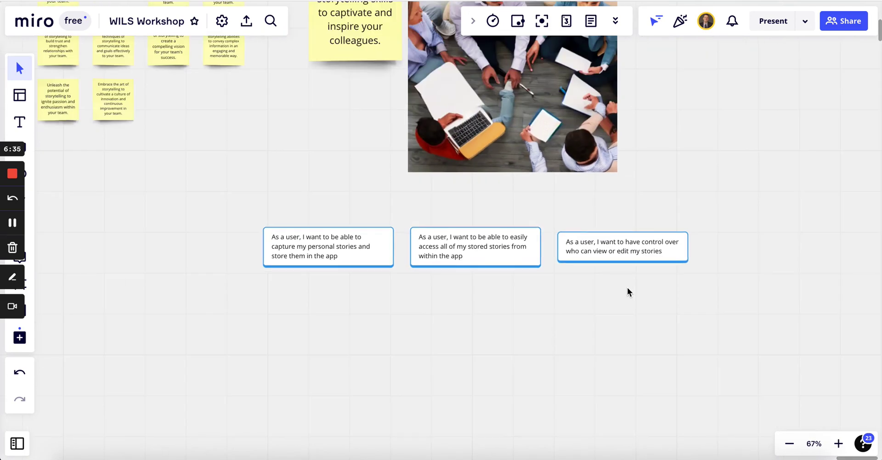
pyautogui.scroll(-5, 627, 287)
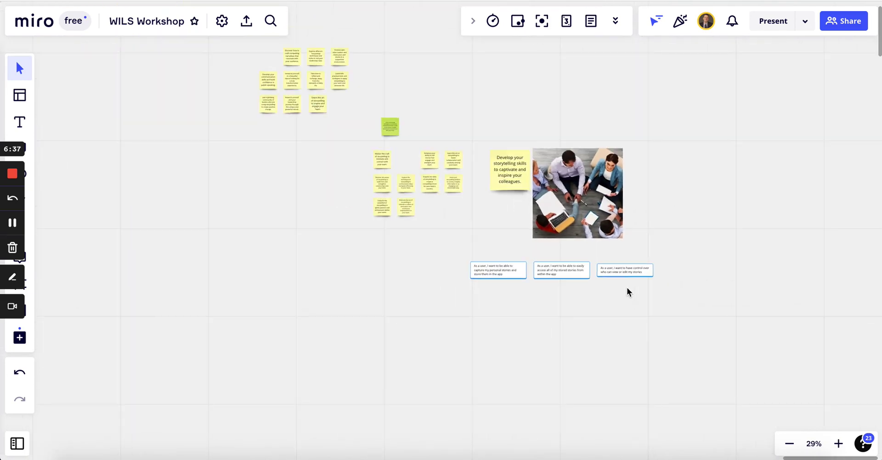
pyautogui.scroll(2, 626, 287)
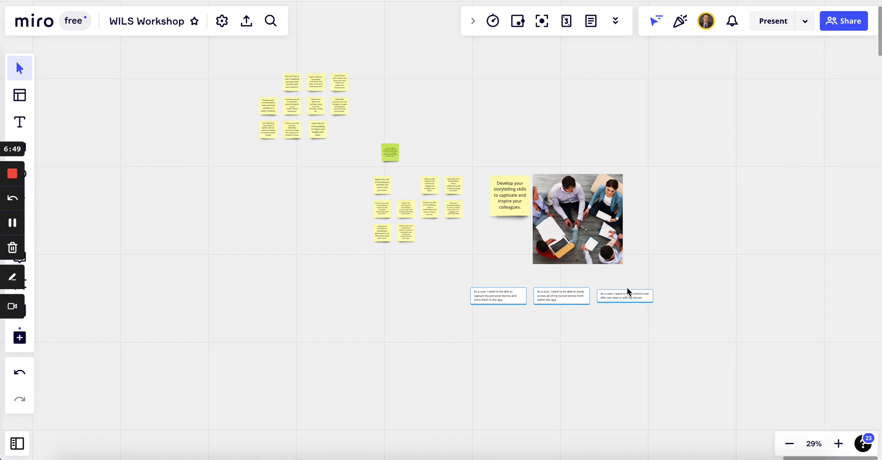
pyautogui.scroll(10, 314, 95)
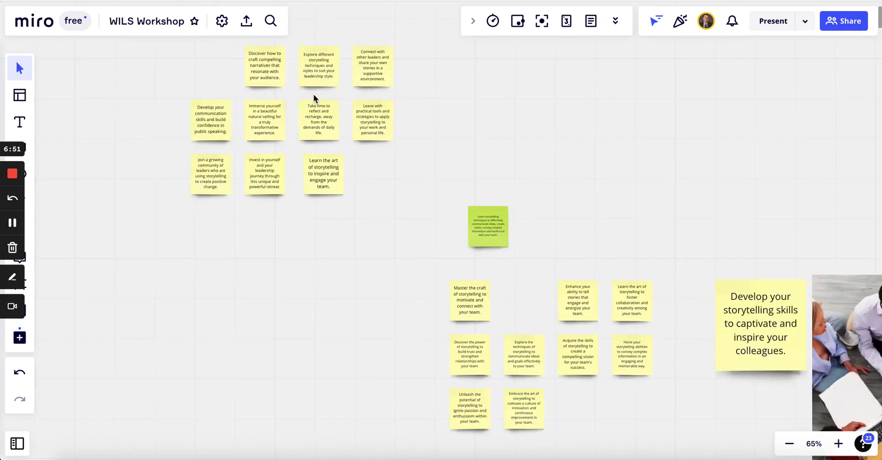
pyautogui.scroll(-1, 314, 94)
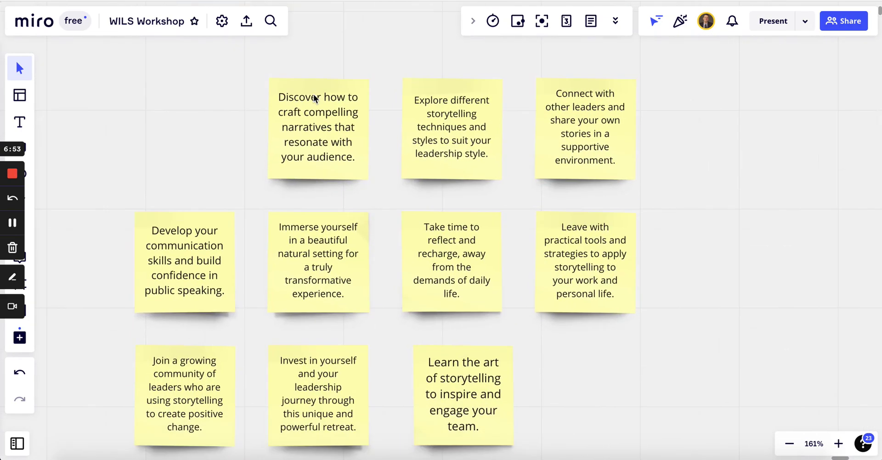
pyautogui.scroll(-8, 313, 95)
pyautogui.hscroll(4, 452, 201)
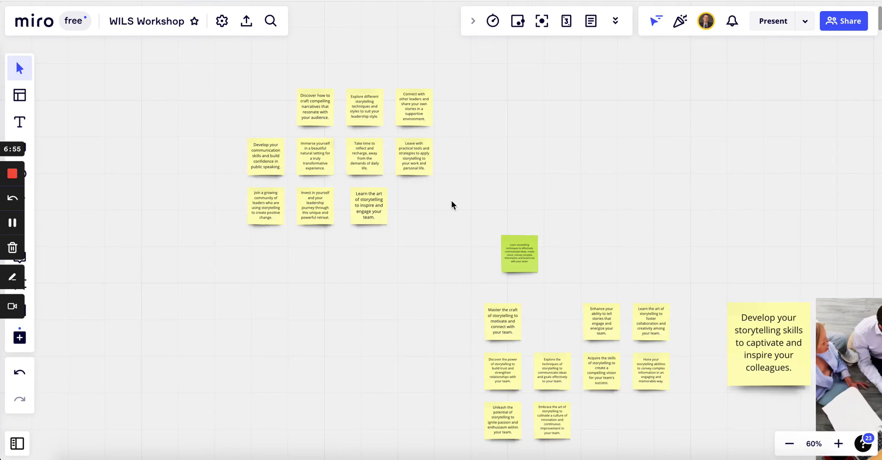
pyautogui.scroll(-2, 452, 200)
pyautogui.scroll(-1, 451, 201)
pyautogui.hscroll(1, 452, 201)
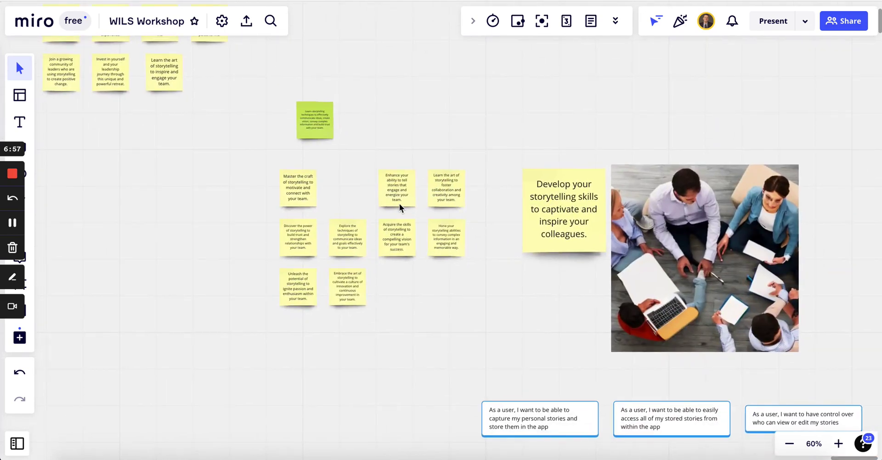
pyautogui.hscroll(5, 398, 203)
pyautogui.scroll(-3, 399, 204)
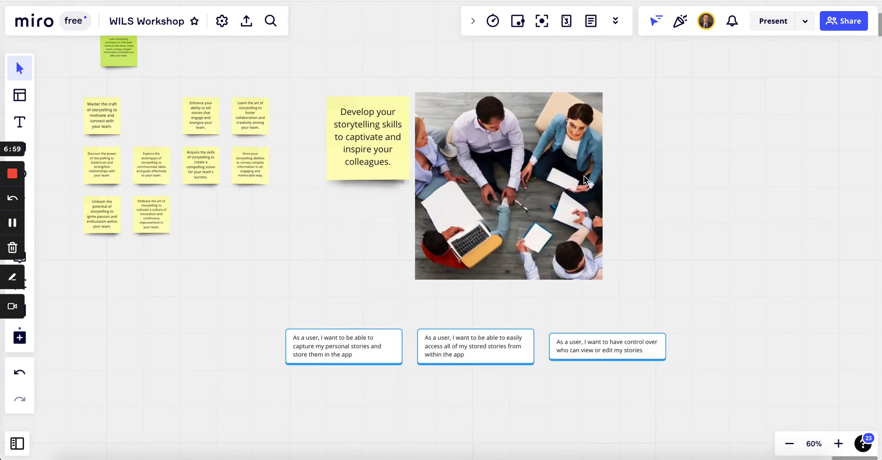
pyautogui.scroll(-5, 479, 170)
pyautogui.hscroll(1, 479, 169)
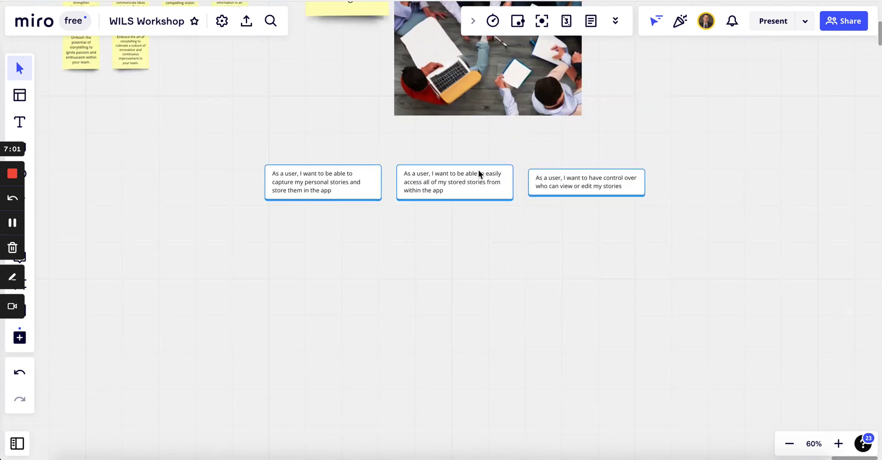
pyautogui.scroll(5, 357, 173)
pyautogui.scroll(-3, 356, 173)
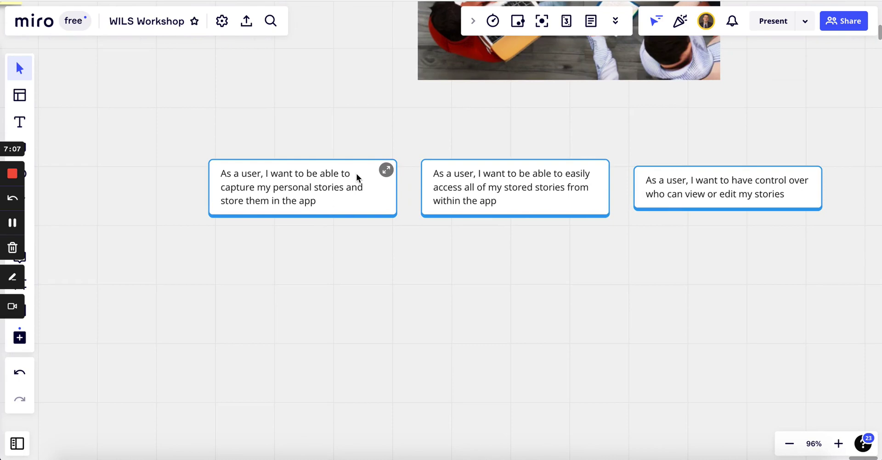
pyautogui.scroll(-3, 357, 173)
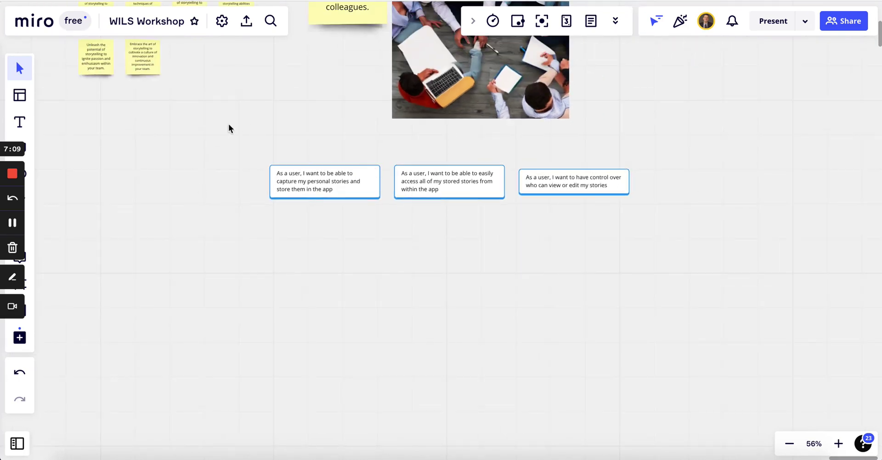
pyautogui.click(222, 23)
pyautogui.click(257, 59)
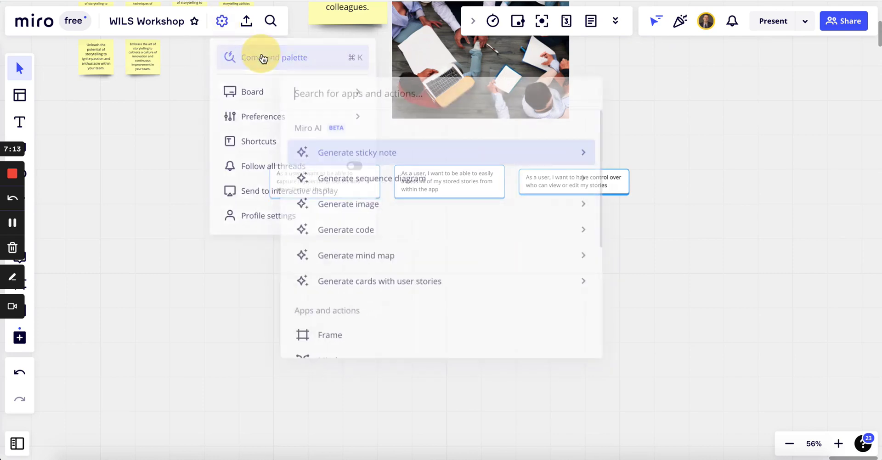
pyautogui.scroll(-1, 402, 271)
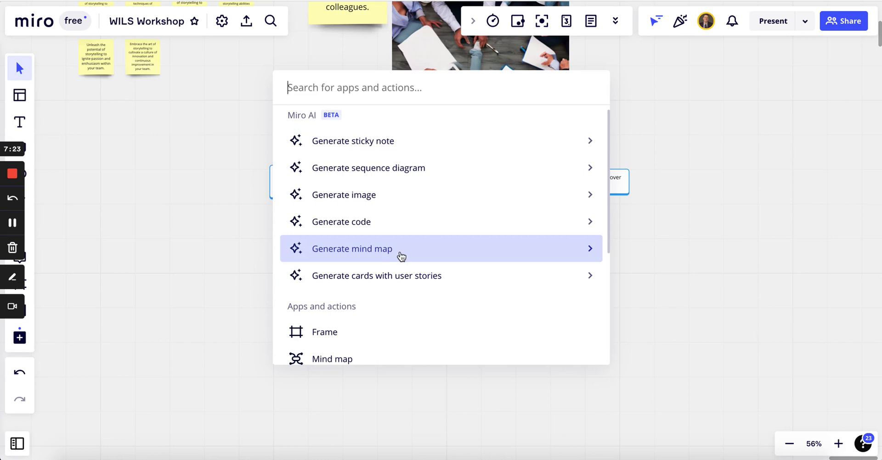
pyautogui.click(178, 229)
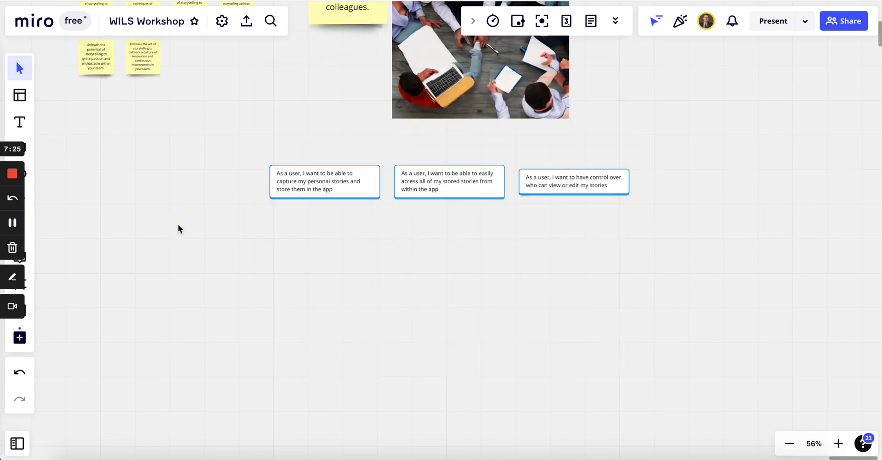
# Insert the Popular Mind Map template, with its central Problem node, from the Templates library.
pyautogui.click(20, 98)
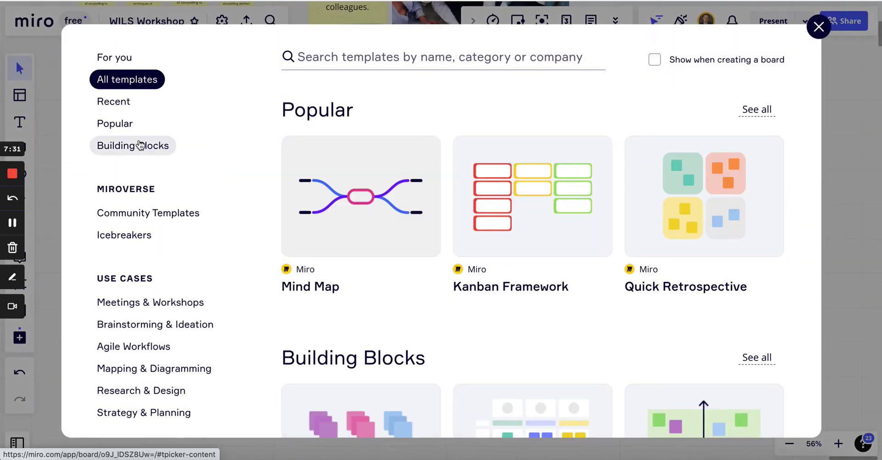
pyautogui.moveTo(366, 200)
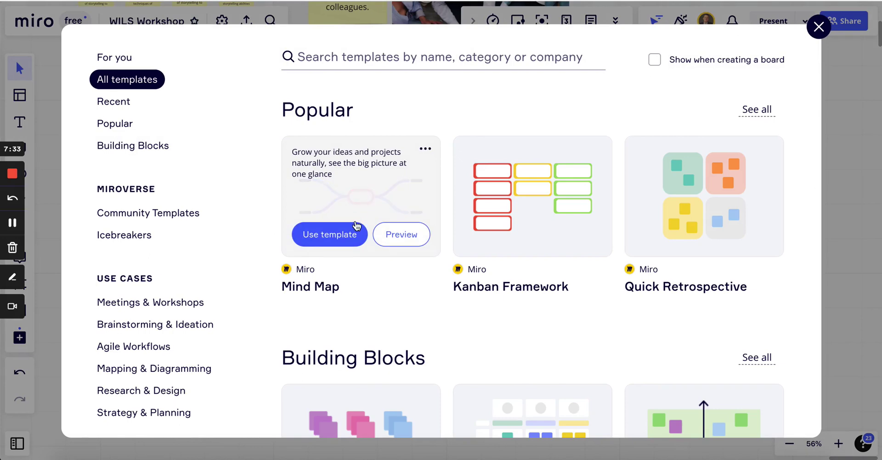
pyautogui.scroll(-5, 489, 285)
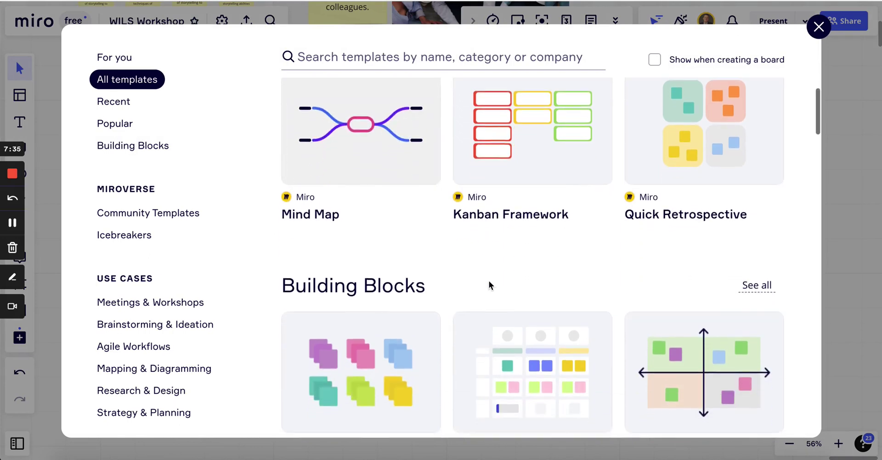
pyautogui.scroll(5, 490, 286)
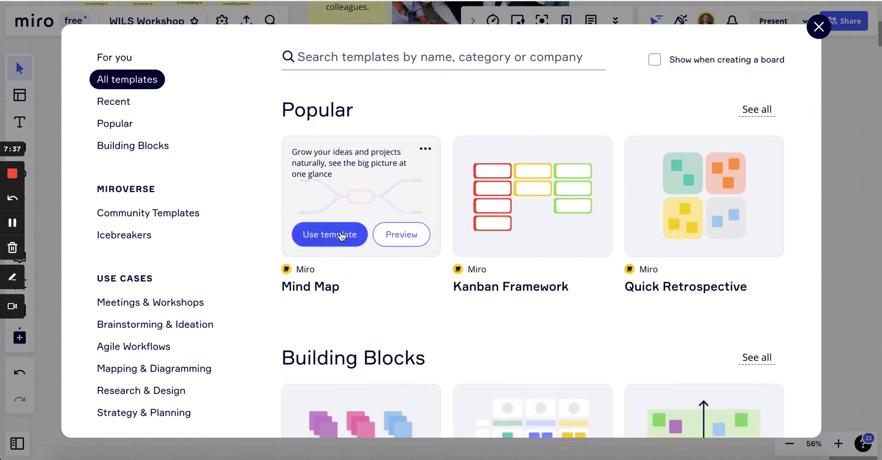
pyautogui.click(340, 233)
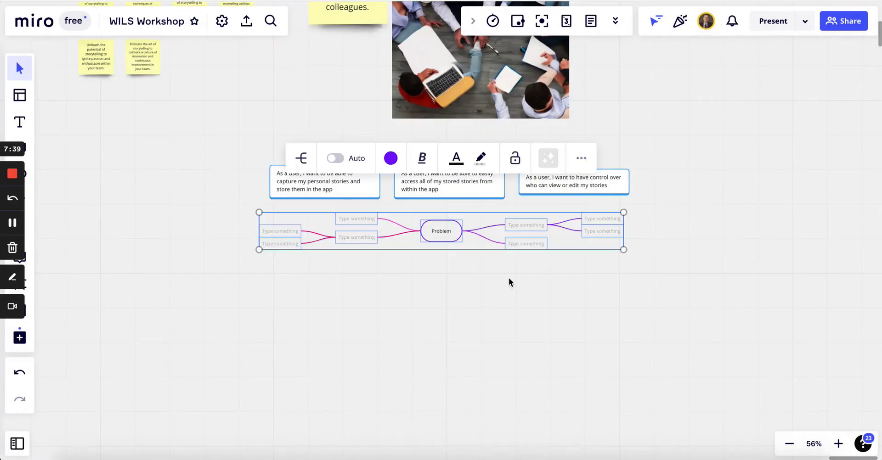
# Drag the mind map lower, well clear of the user-story cards, and zoom to about 110%.
pyautogui.moveTo(431, 227)
pyautogui.moveTo(405, 242); pyautogui.dragTo(405, 299)
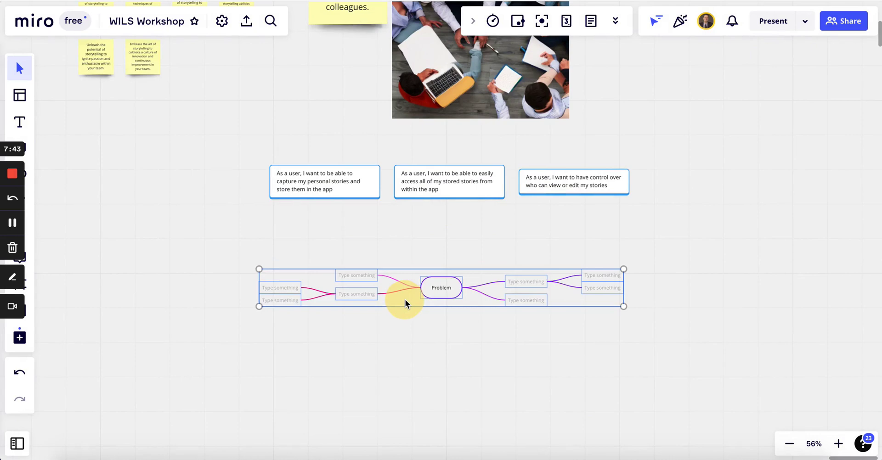
pyautogui.scroll(5, 404, 299)
pyautogui.hscroll(1, 441, 285)
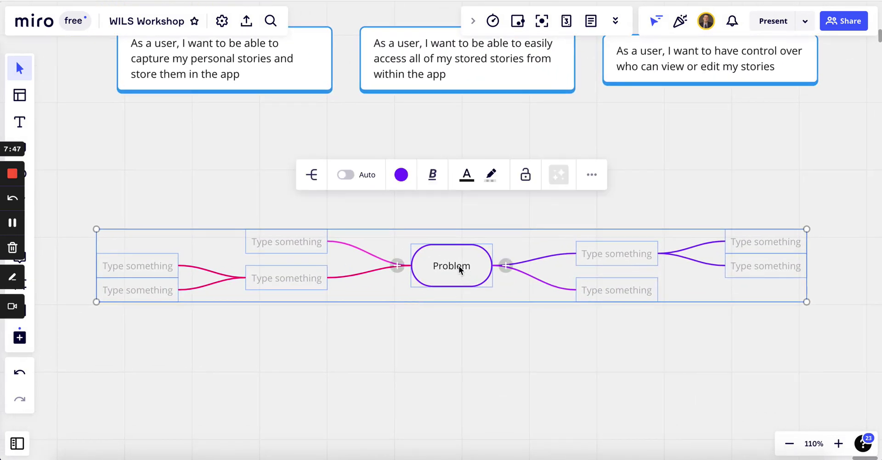
# Replace 'Problem' with 'Storytelling techniques for leaders to inspire their team', correcting the 'techiniques' typo.
pyautogui.click(459, 265)
pyautogui.click(457, 266)
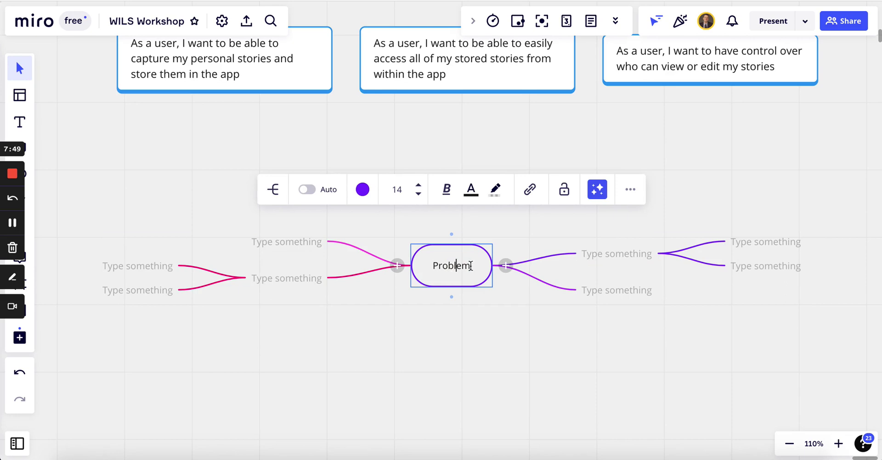
pyautogui.click(408, 267)
pyautogui.press('BackSpace')
pyautogui.press('BackSpace')
pyautogui.press('BackSpace')
pyautogui.press('BackSpace')
pyautogui.press('BackSpace')
pyautogui.press('BackSpace')
pyautogui.press('BackSpace')
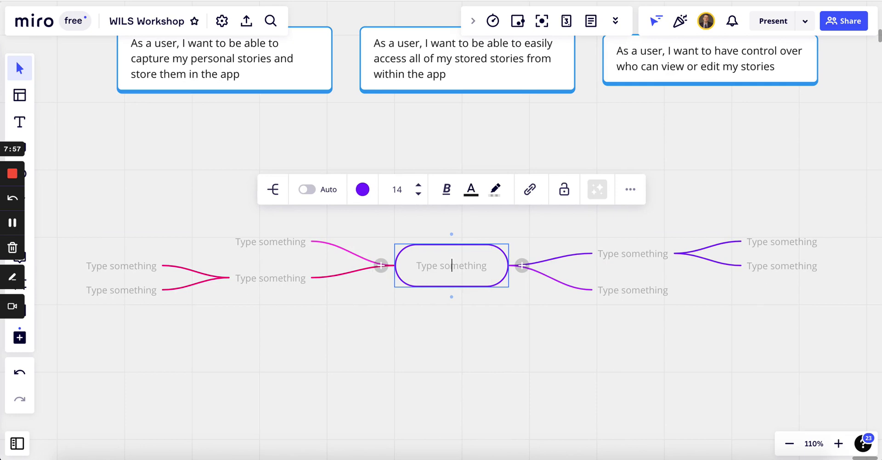
pyautogui.write('Sto')
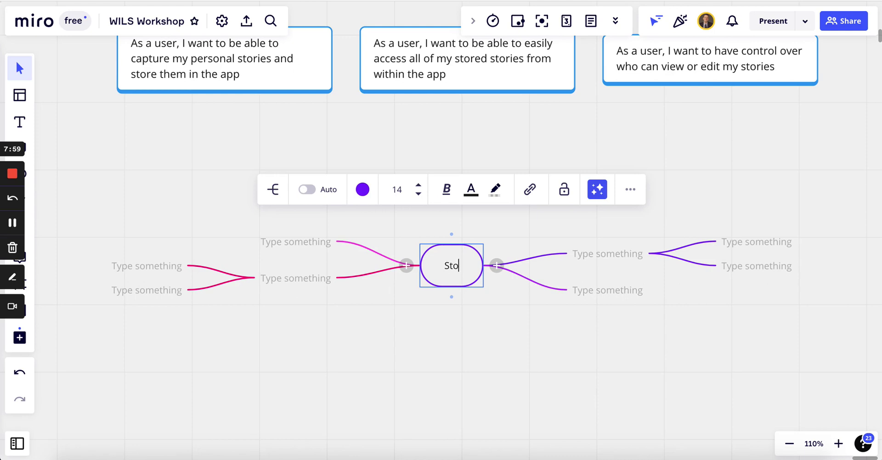
pyautogui.write('rytelli')
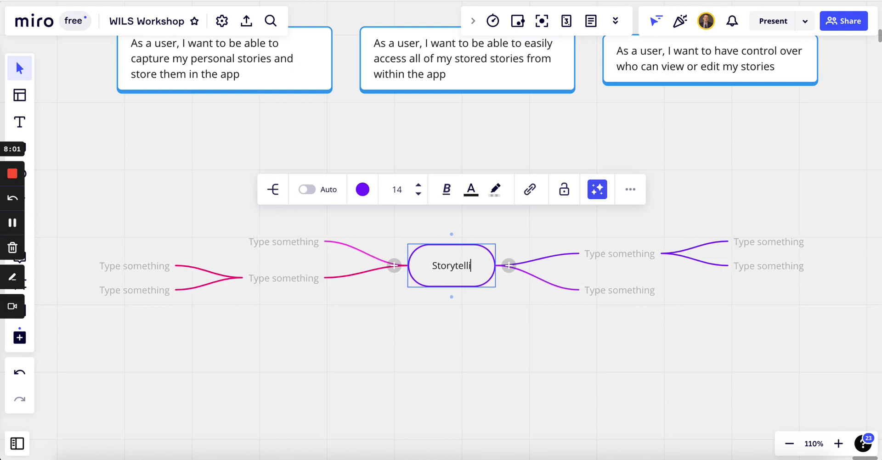
pyautogui.write('ng techinique')
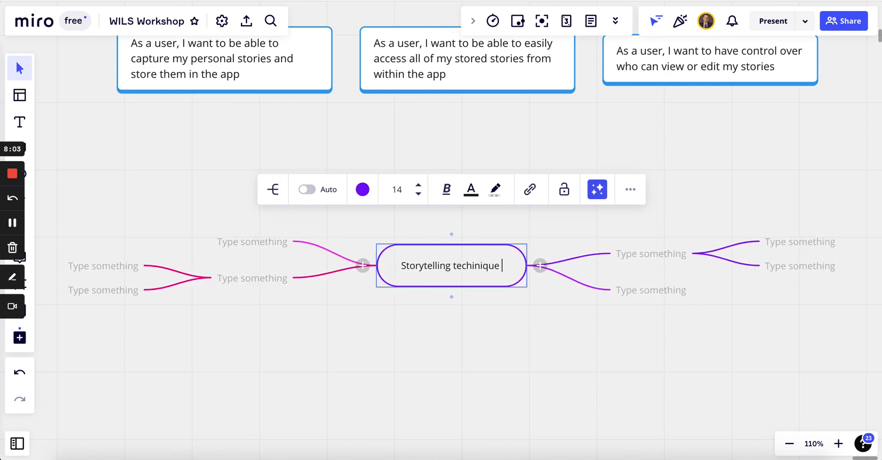
pyautogui.write('s for')
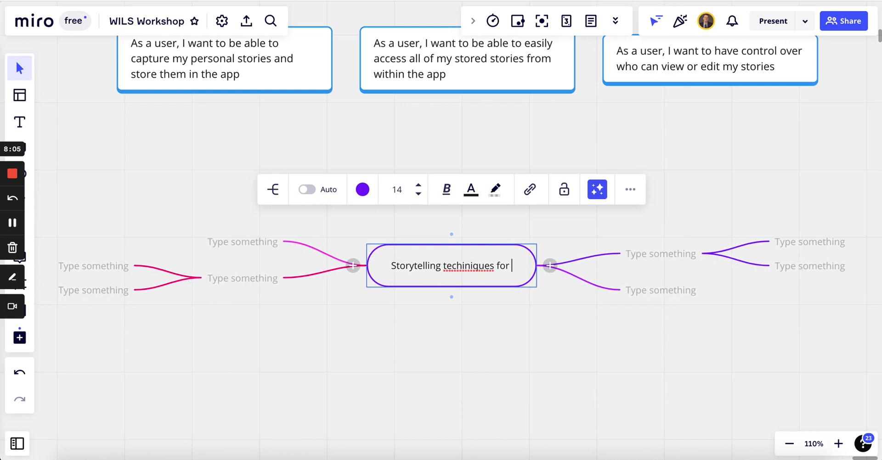
pyautogui.click(463, 267)
pyautogui.press('BackSpace')
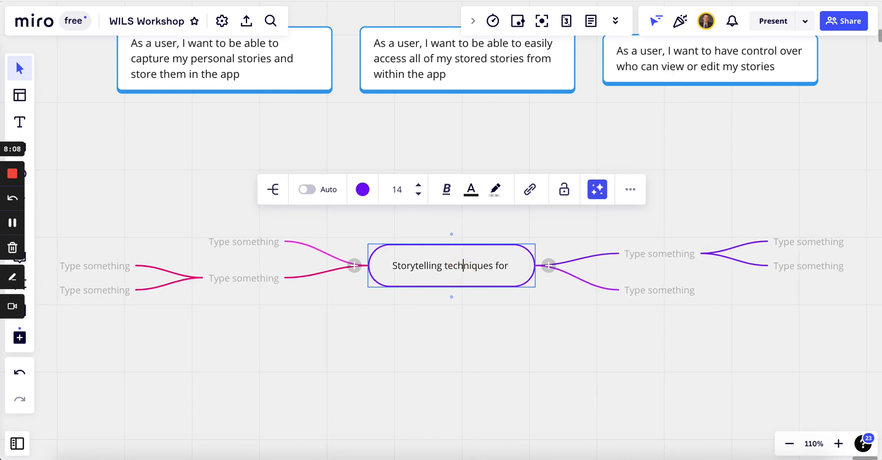
pyautogui.click(510, 266)
pyautogui.write('le')
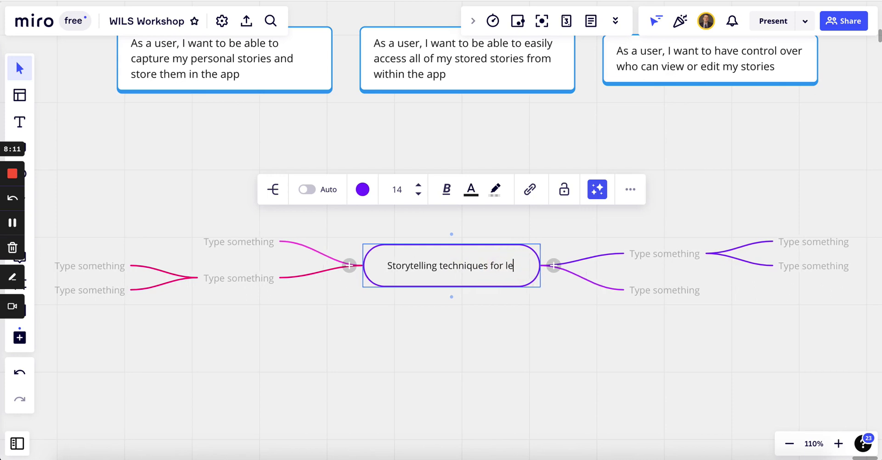
pyautogui.write('aders to inspire')
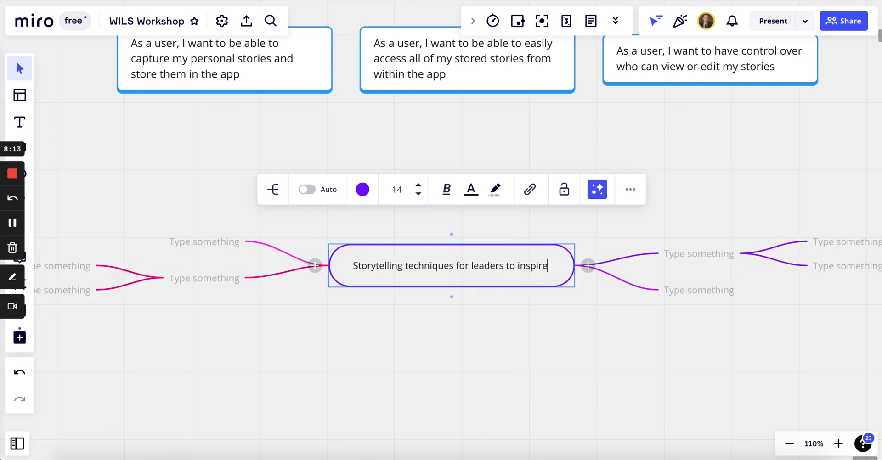
pyautogui.write(' their team')
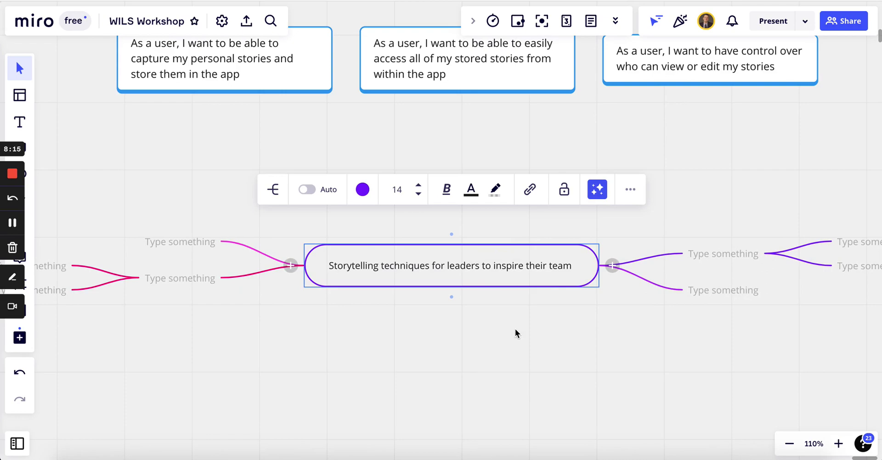
pyautogui.click(515, 328)
pyautogui.scroll(-6, 512, 328)
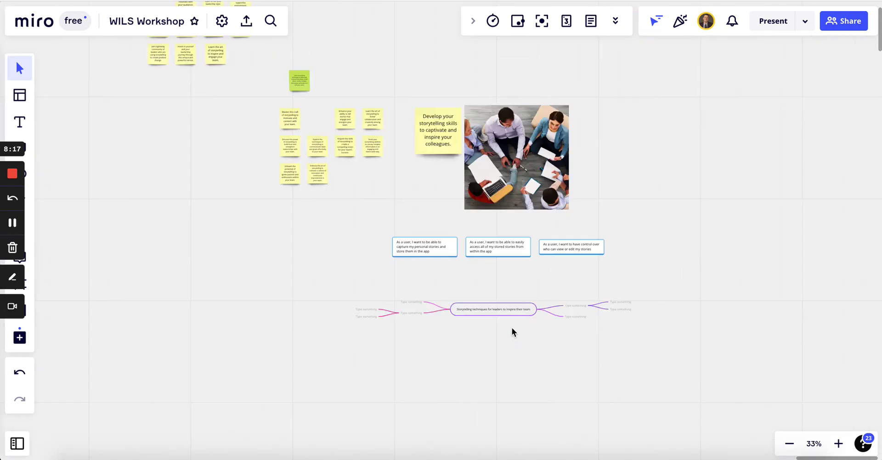
pyautogui.scroll(-4, 512, 327)
pyautogui.scroll(9, 339, 147)
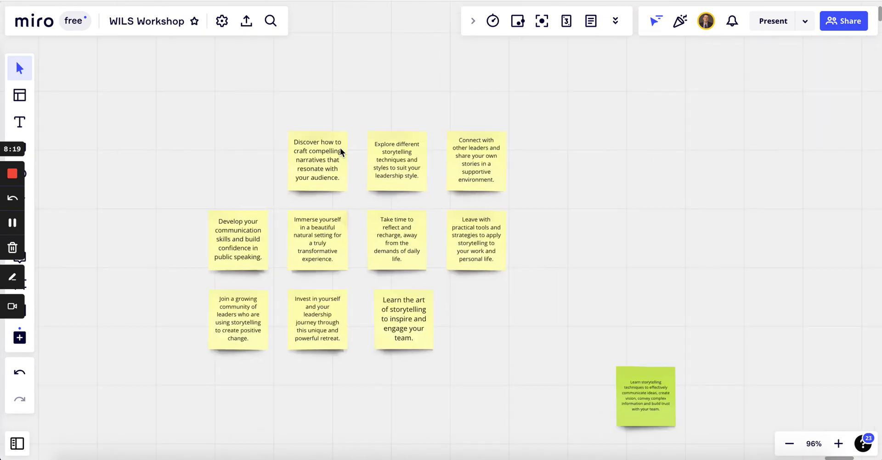
pyautogui.scroll(4, 340, 147)
pyautogui.scroll(-4, 340, 148)
pyautogui.scroll(-3, 340, 148)
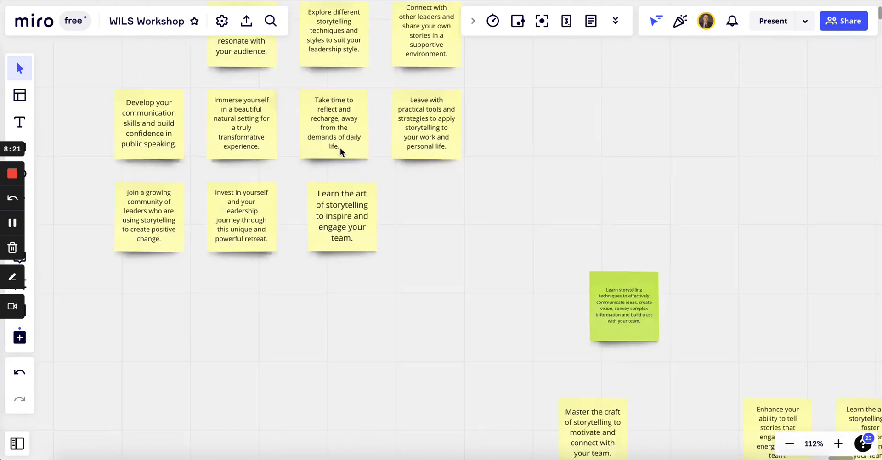
pyautogui.scroll(-6, 340, 147)
pyautogui.hscroll(6, 339, 148)
pyautogui.scroll(-3, 340, 148)
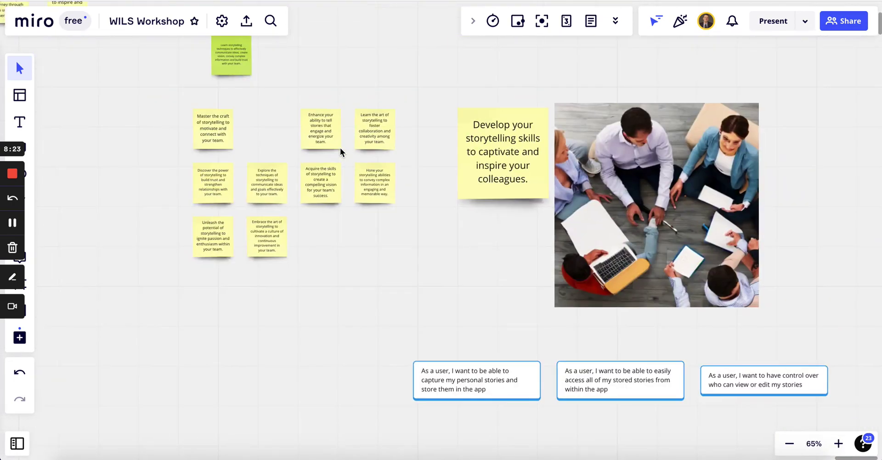
pyautogui.scroll(-3, 340, 148)
pyautogui.scroll(-5, 340, 148)
pyautogui.scroll(2, 340, 147)
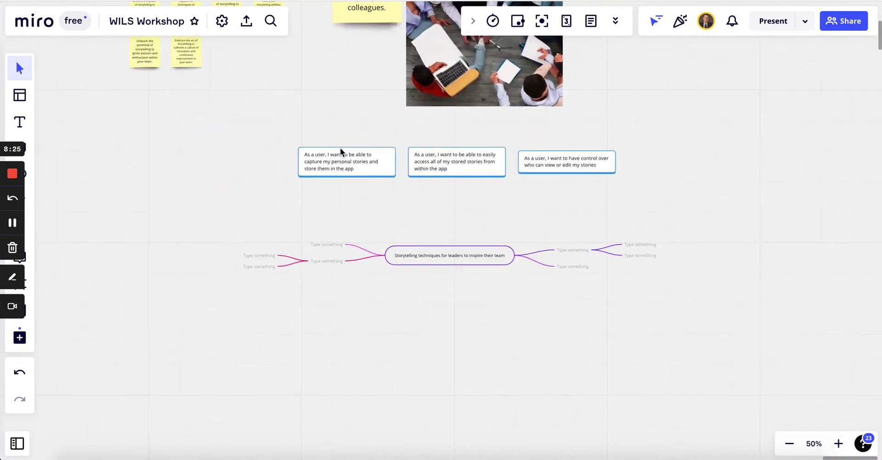
pyautogui.scroll(-1, 340, 148)
pyautogui.hscroll(1, 340, 148)
pyautogui.scroll(5, 448, 279)
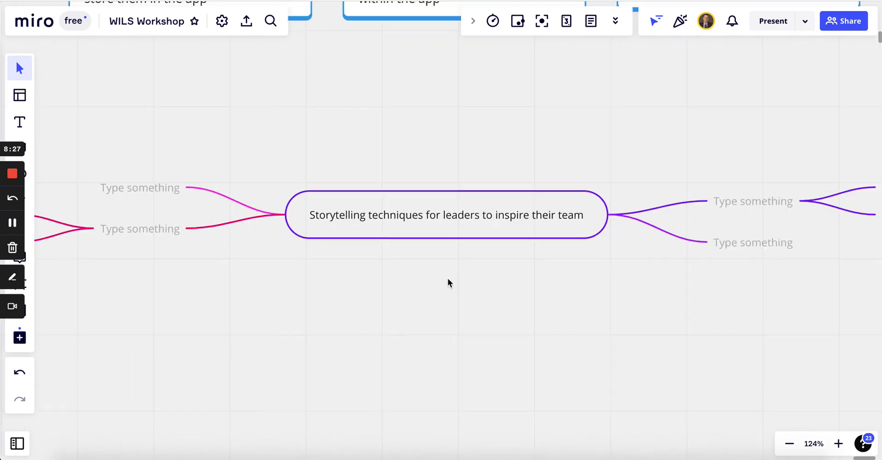
pyautogui.scroll(-3, 447, 278)
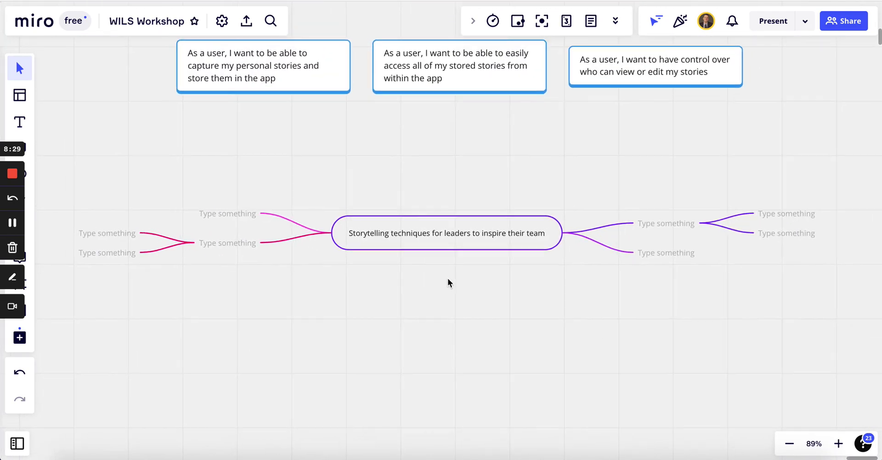
# Use Miro AI's Expand with questions on the storytelling central topic to add question branches.
pyautogui.click(490, 242)
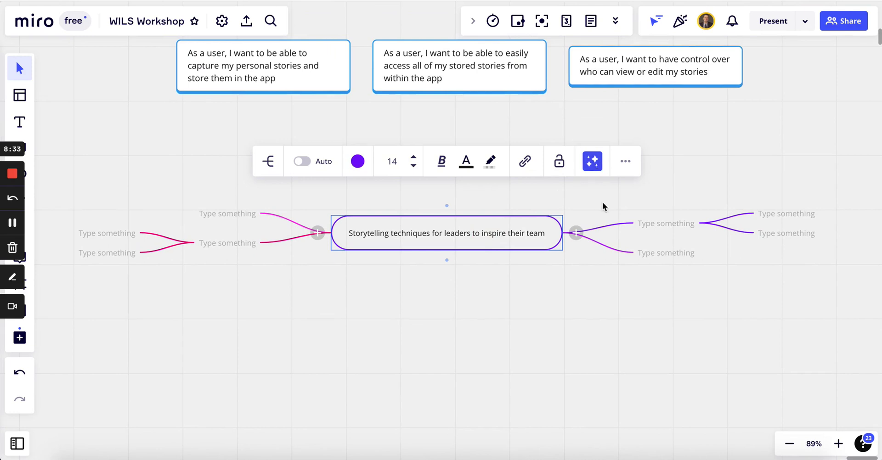
pyautogui.click(594, 168)
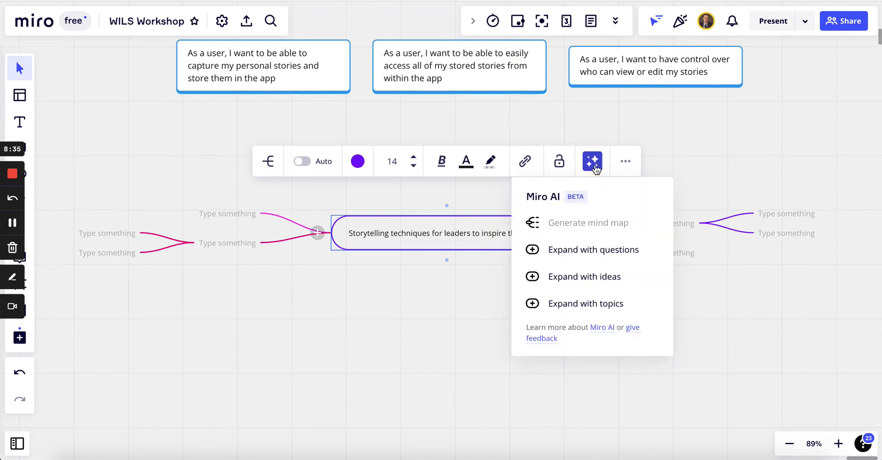
pyautogui.click(592, 253)
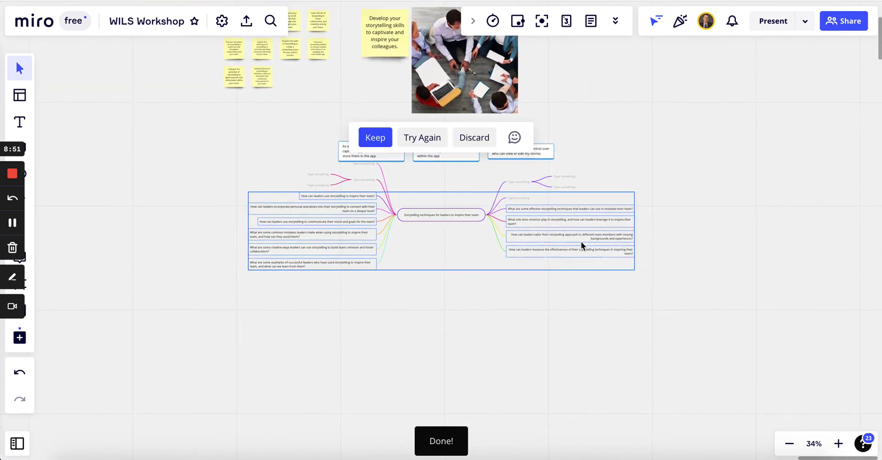
pyautogui.scroll(10, 524, 235)
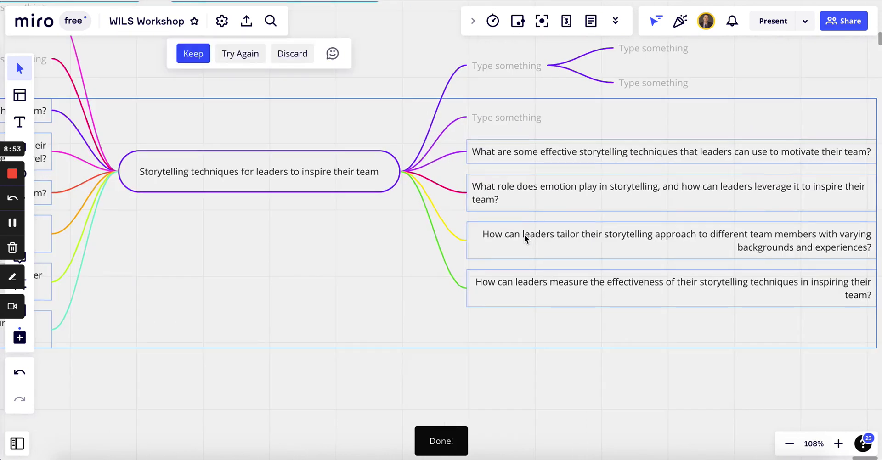
pyautogui.hscroll(-10, 524, 234)
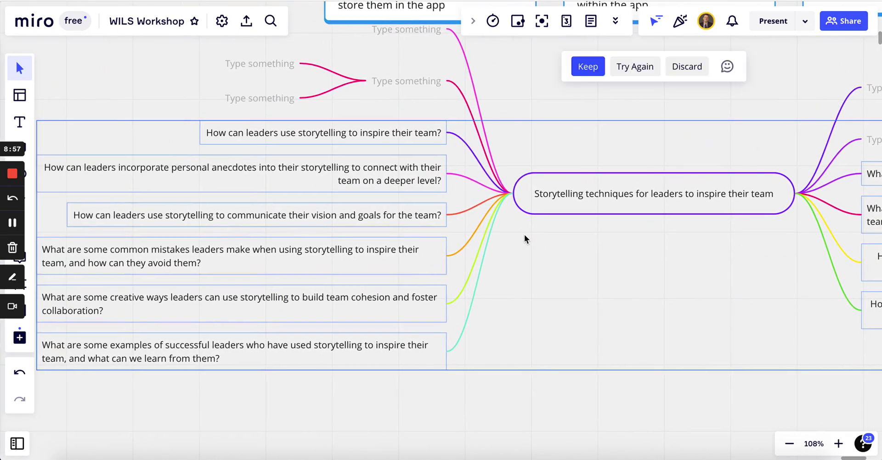
pyautogui.scroll(-1, 524, 234)
pyautogui.hscroll(-1, 525, 235)
pyautogui.scroll(-1, 524, 234)
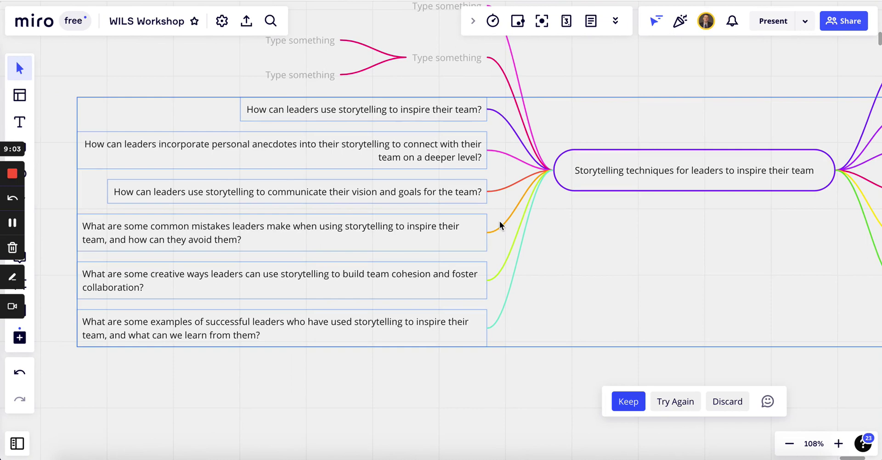
pyautogui.scroll(-1, 379, 281)
pyautogui.hscroll(1, 380, 281)
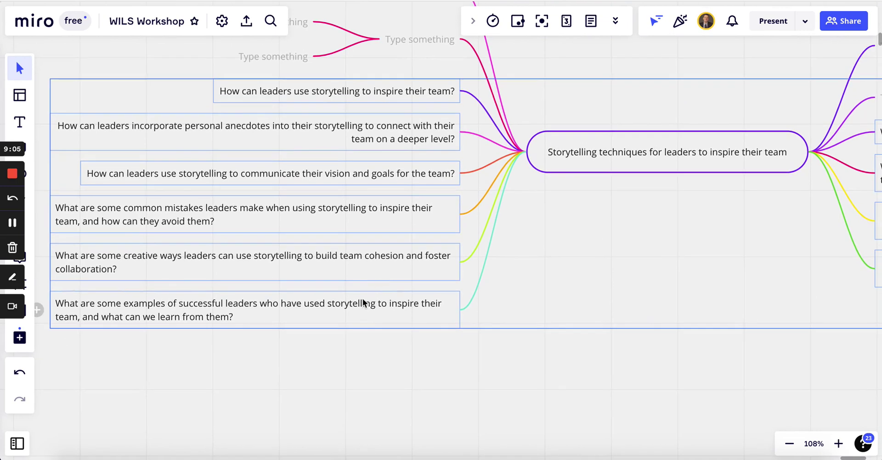
pyautogui.hscroll(10, 359, 301)
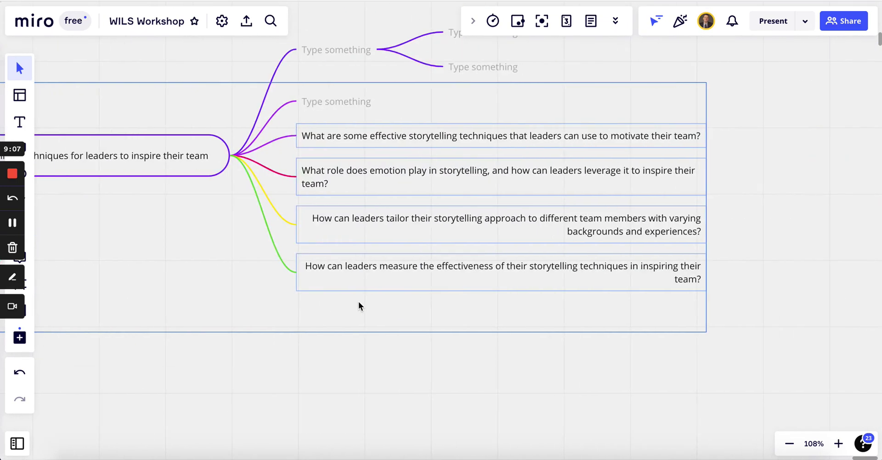
pyautogui.scroll(-1, 358, 303)
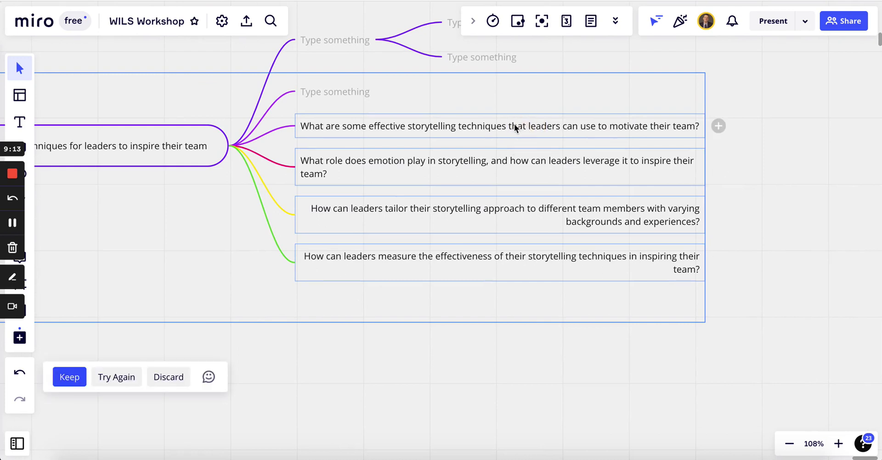
# Run Miro AI's Expand with ideas on the effective-storytelling-techniques question node.
pyautogui.click(476, 123)
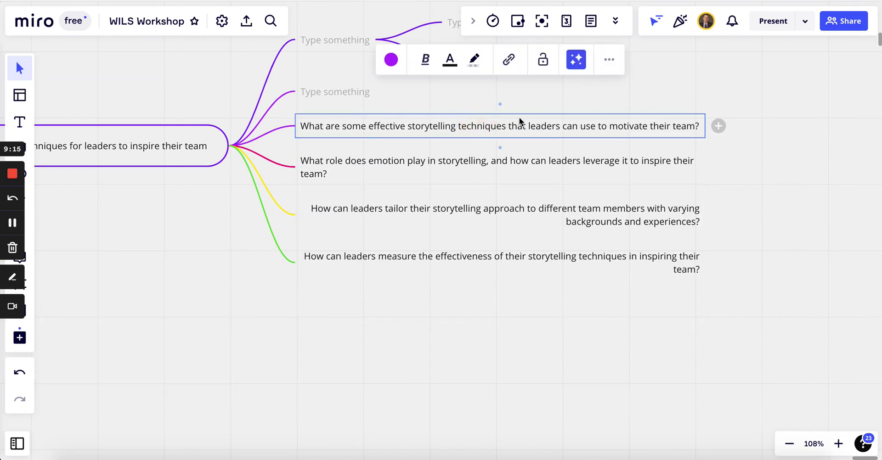
pyautogui.click(576, 60)
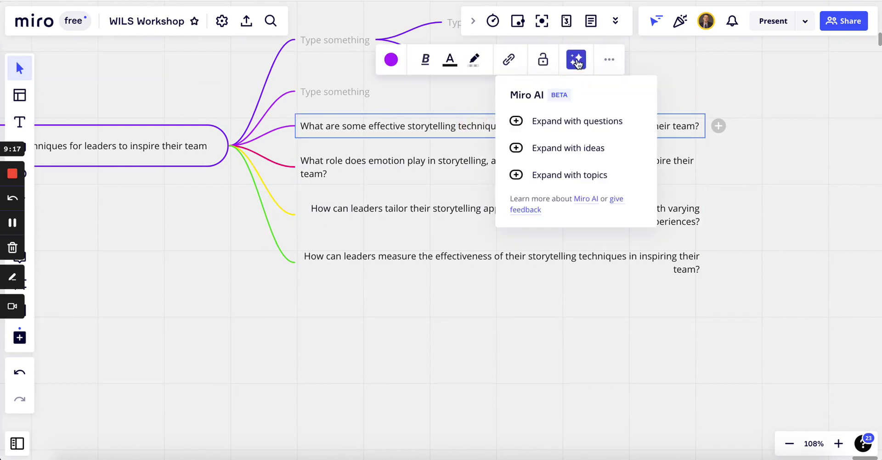
pyautogui.click(558, 152)
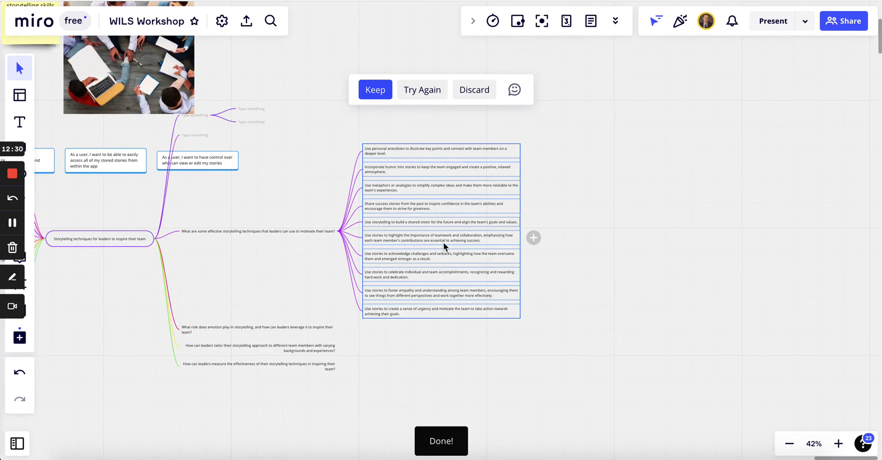
# Review the ten generated technique ideas, from personal anecdotes to creating urgency, and keep them.
pyautogui.scroll(5, 444, 247)
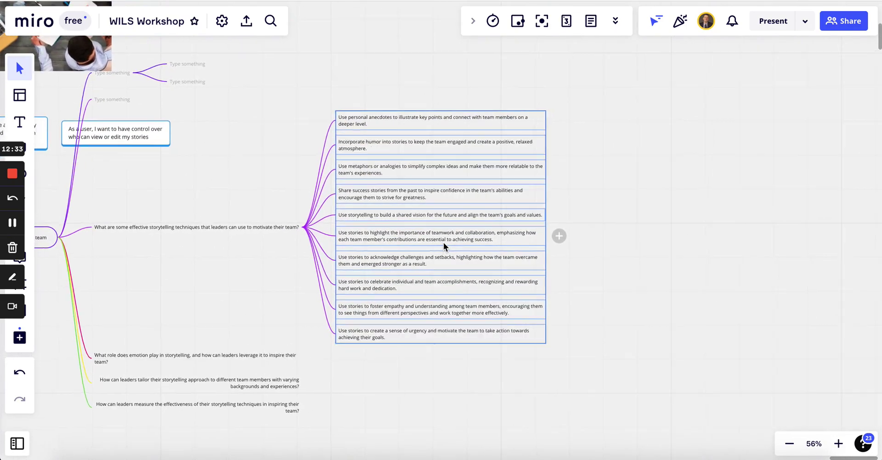
pyautogui.scroll(5, 366, 235)
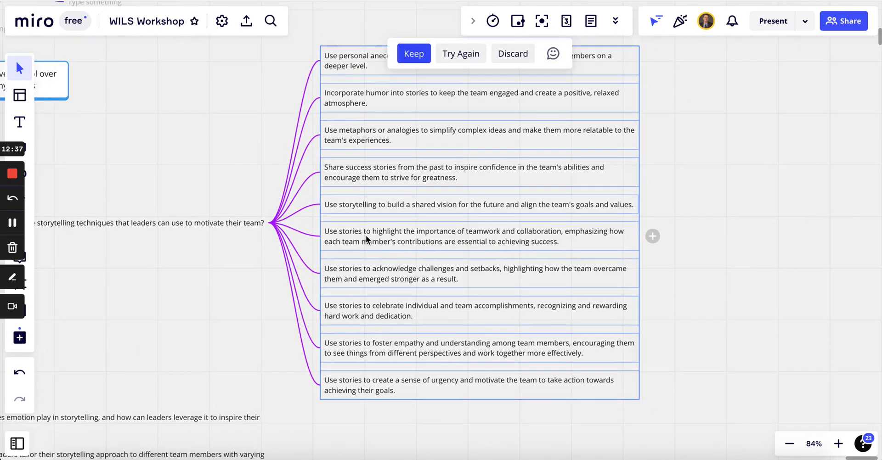
pyautogui.scroll(-1, 365, 239)
pyautogui.scroll(1, 366, 238)
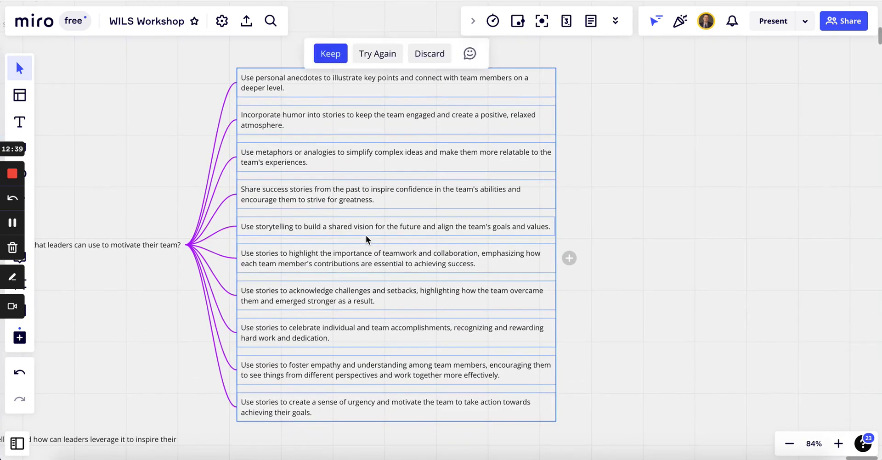
pyautogui.scroll(1, 366, 238)
pyautogui.scroll(1, 366, 234)
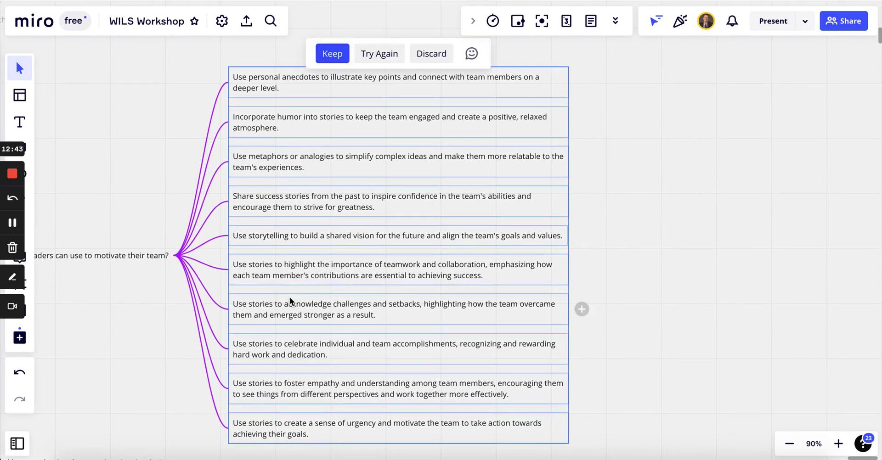
pyautogui.scroll(-1, 349, 287)
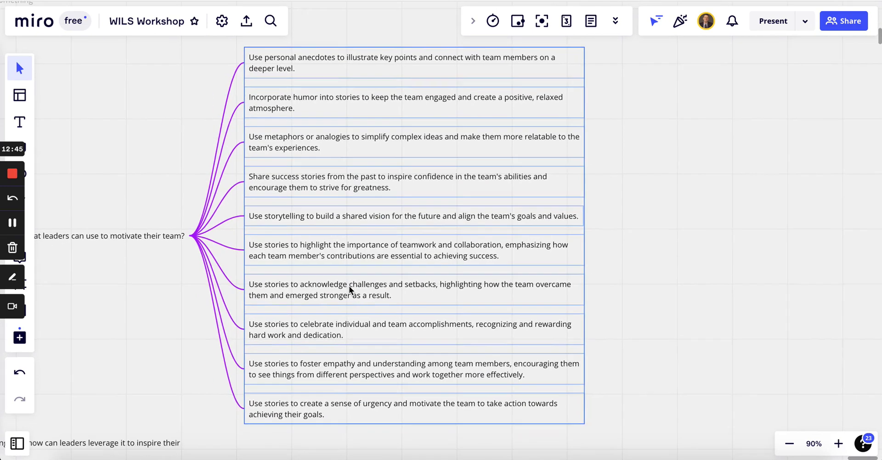
pyautogui.hscroll(-3, 349, 286)
pyautogui.hscroll(-8, 348, 285)
pyautogui.scroll(-1, 349, 286)
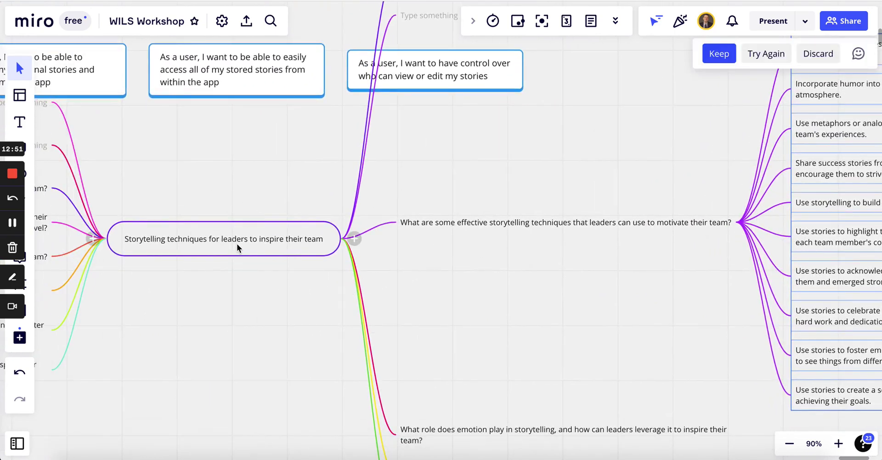
pyautogui.hscroll(10, 232, 244)
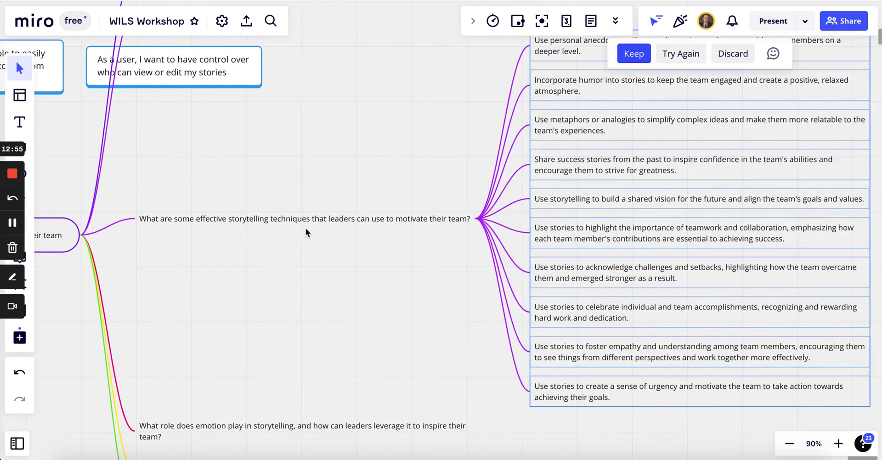
pyautogui.hscroll(9, 305, 228)
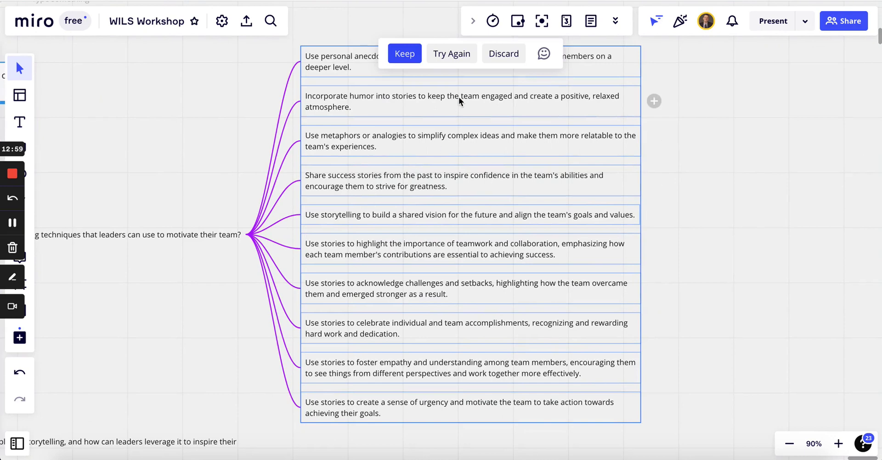
pyautogui.click(707, 152)
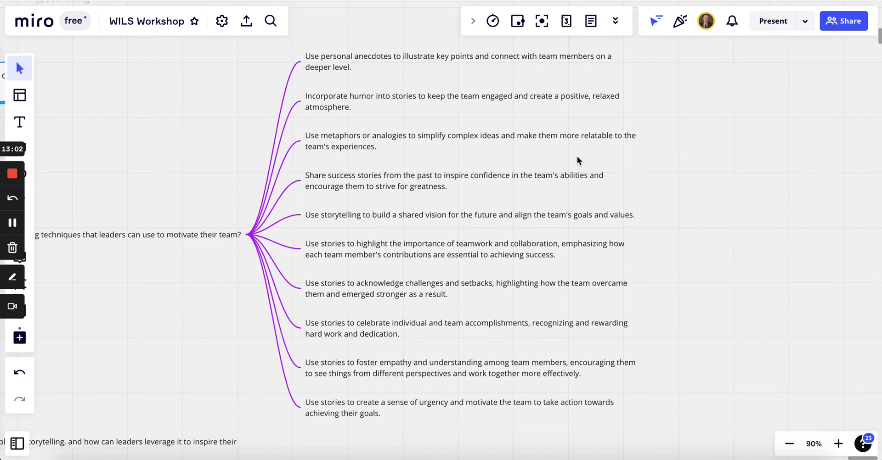
pyautogui.scroll(-6, 577, 159)
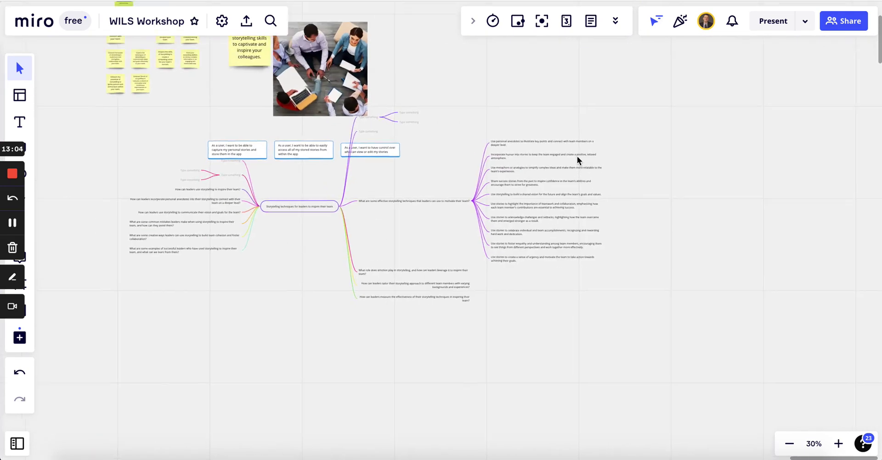
pyautogui.scroll(5, 577, 159)
pyautogui.hscroll(-5, 577, 159)
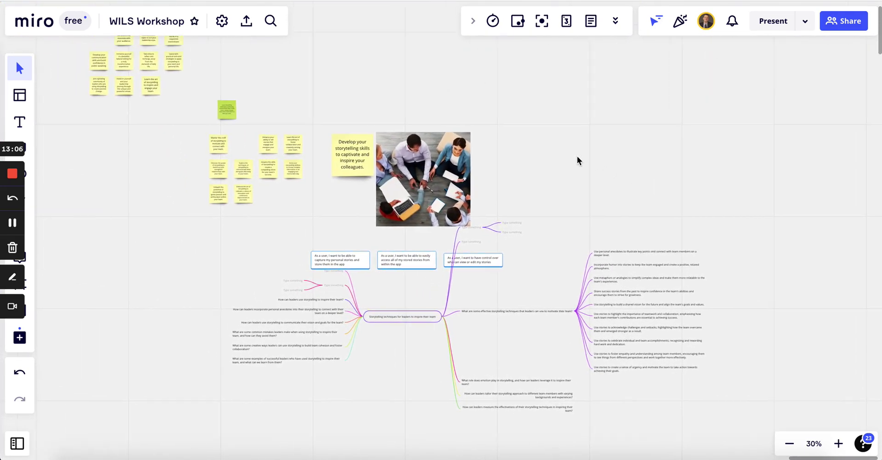
pyautogui.hscroll(-3, 577, 160)
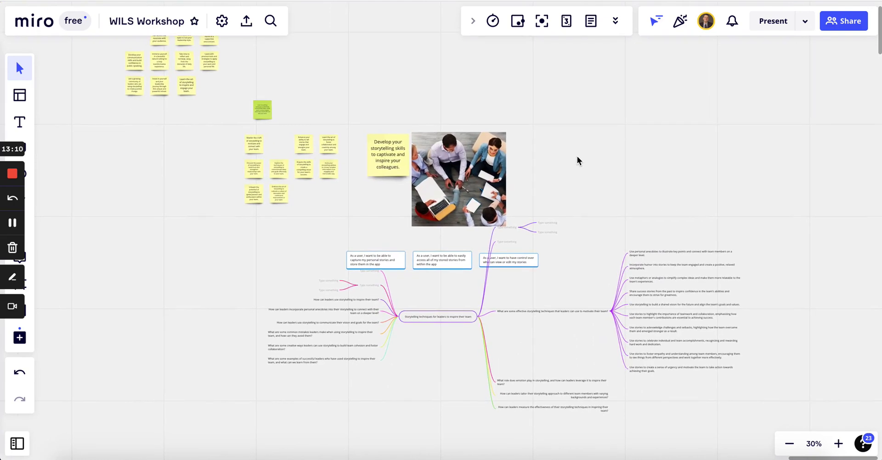
pyautogui.scroll(-2, 577, 157)
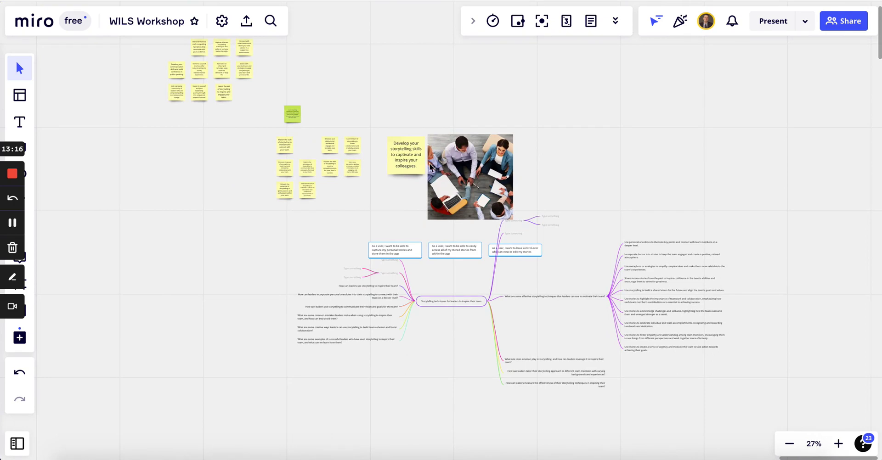
pyautogui.scroll(1, 368, 235)
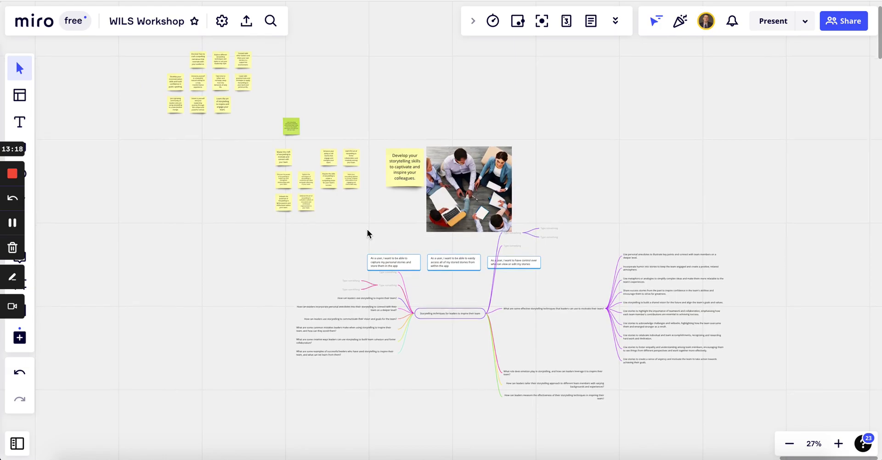